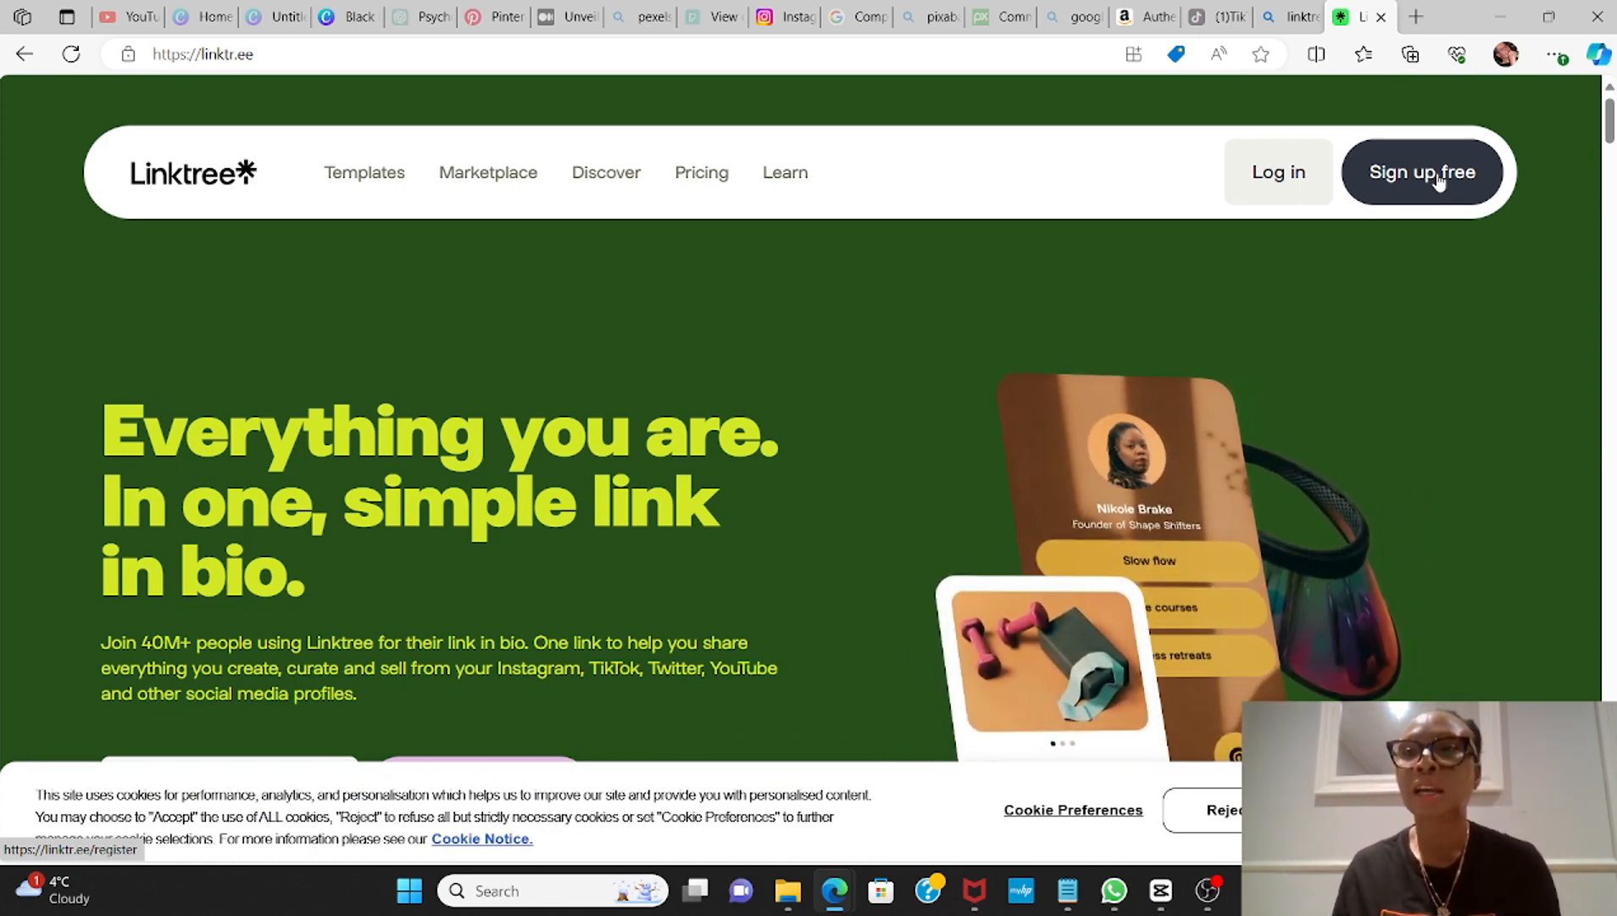
# Step: Start a free Linktree sign-up with the e-mail address and username, agree to receive offers, and submit the account form
pyautogui.click(1439, 178)
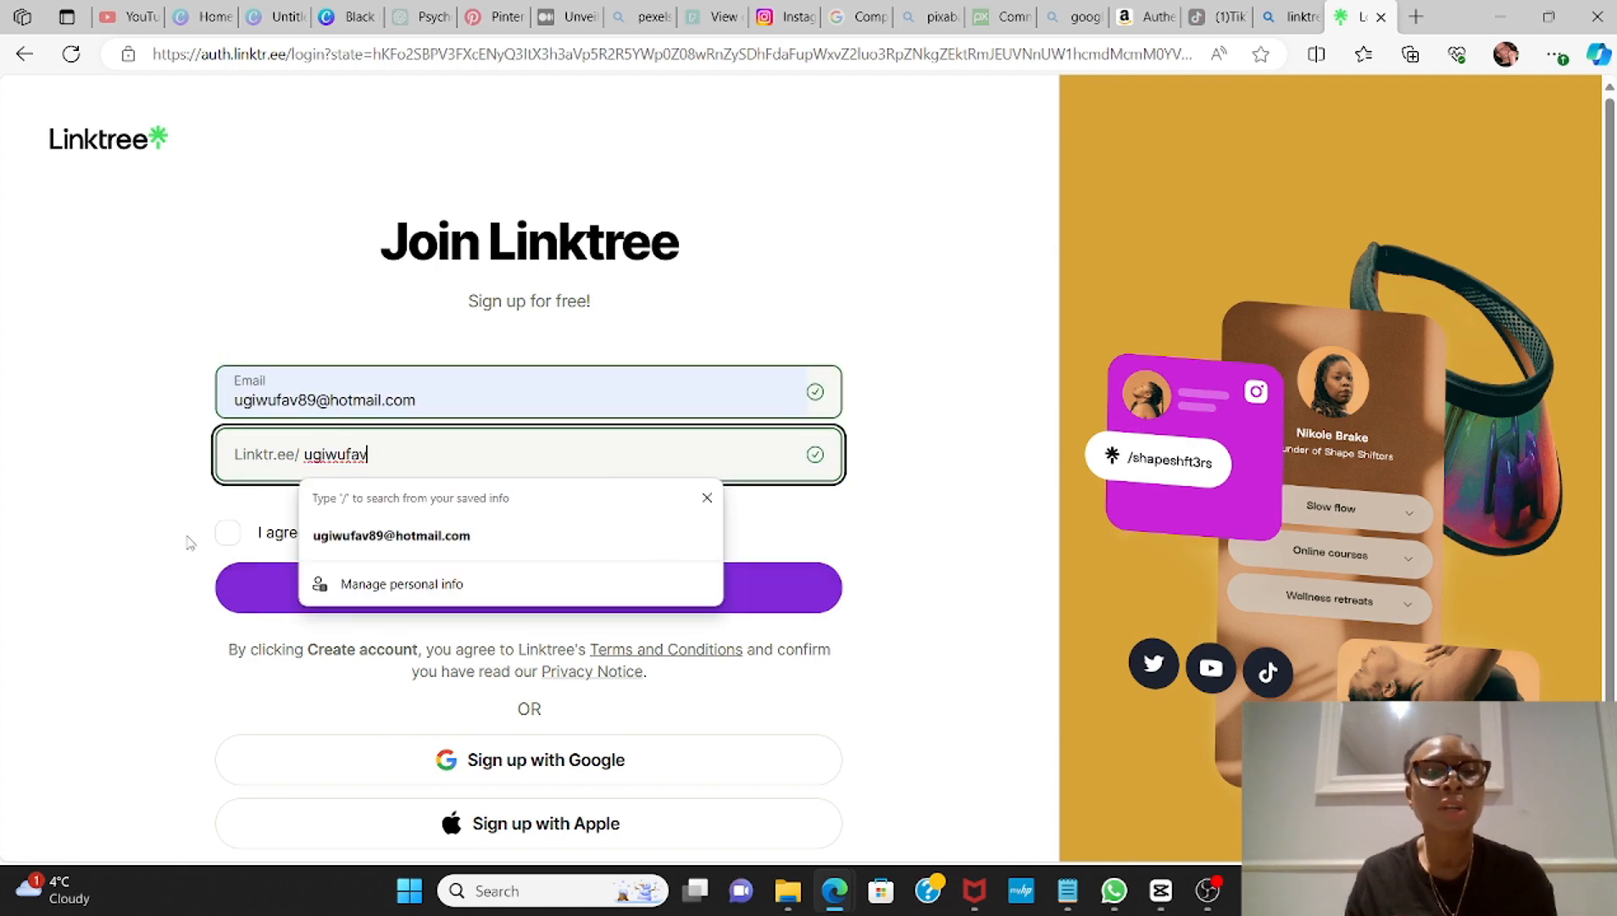
pyautogui.click(186, 533)
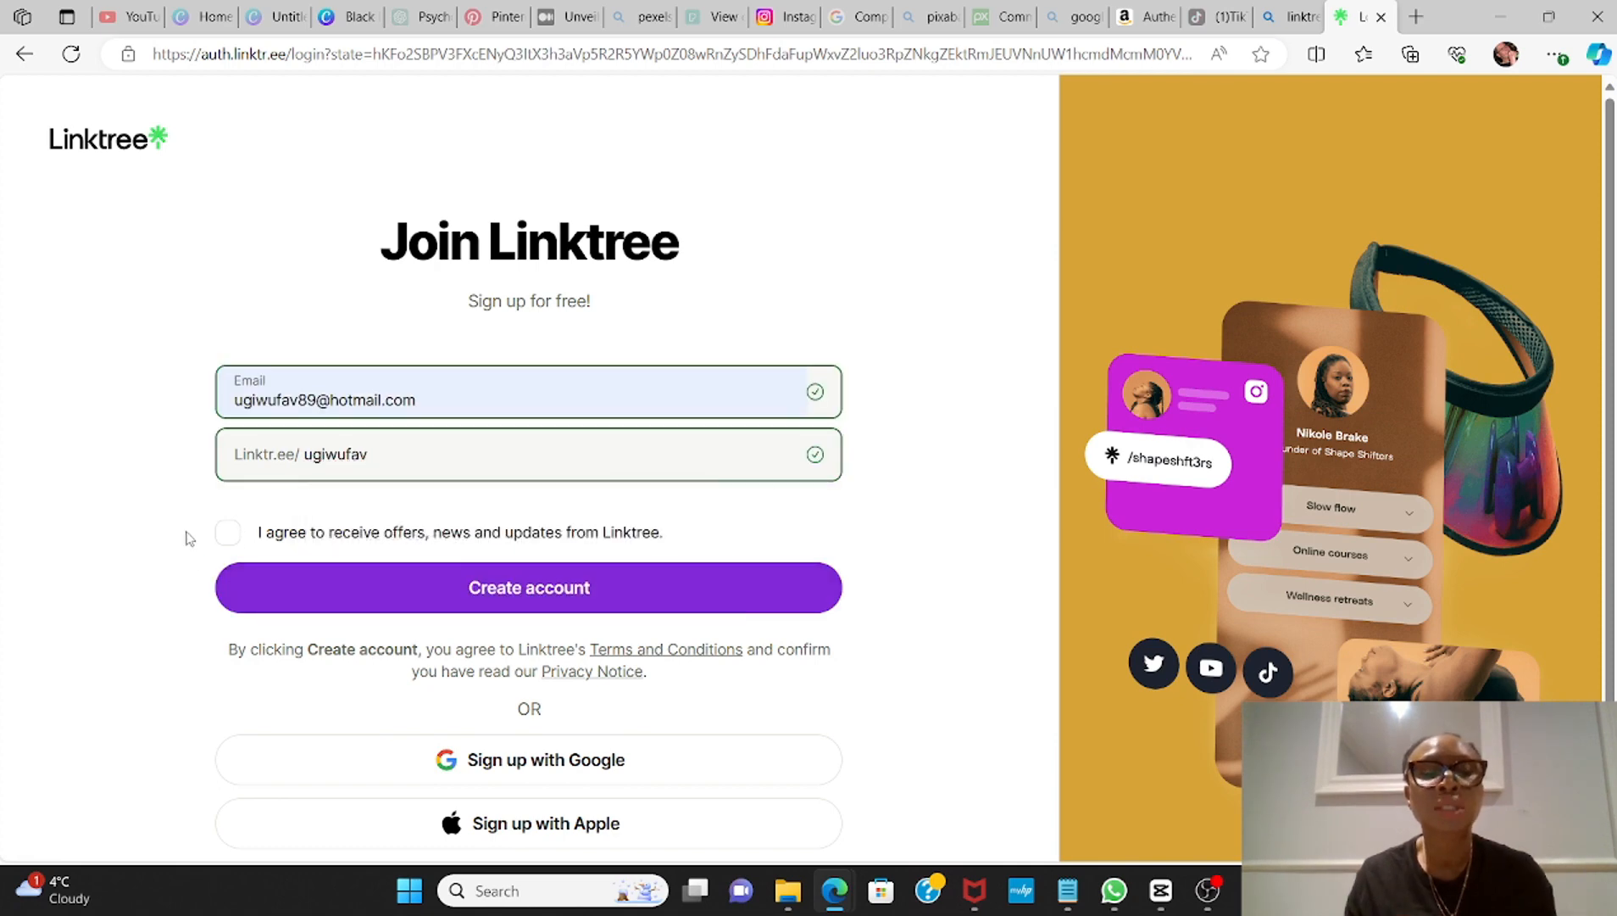
pyautogui.moveTo(349, 523); pyautogui.dragTo(419, 372)
pyautogui.click(124, 552)
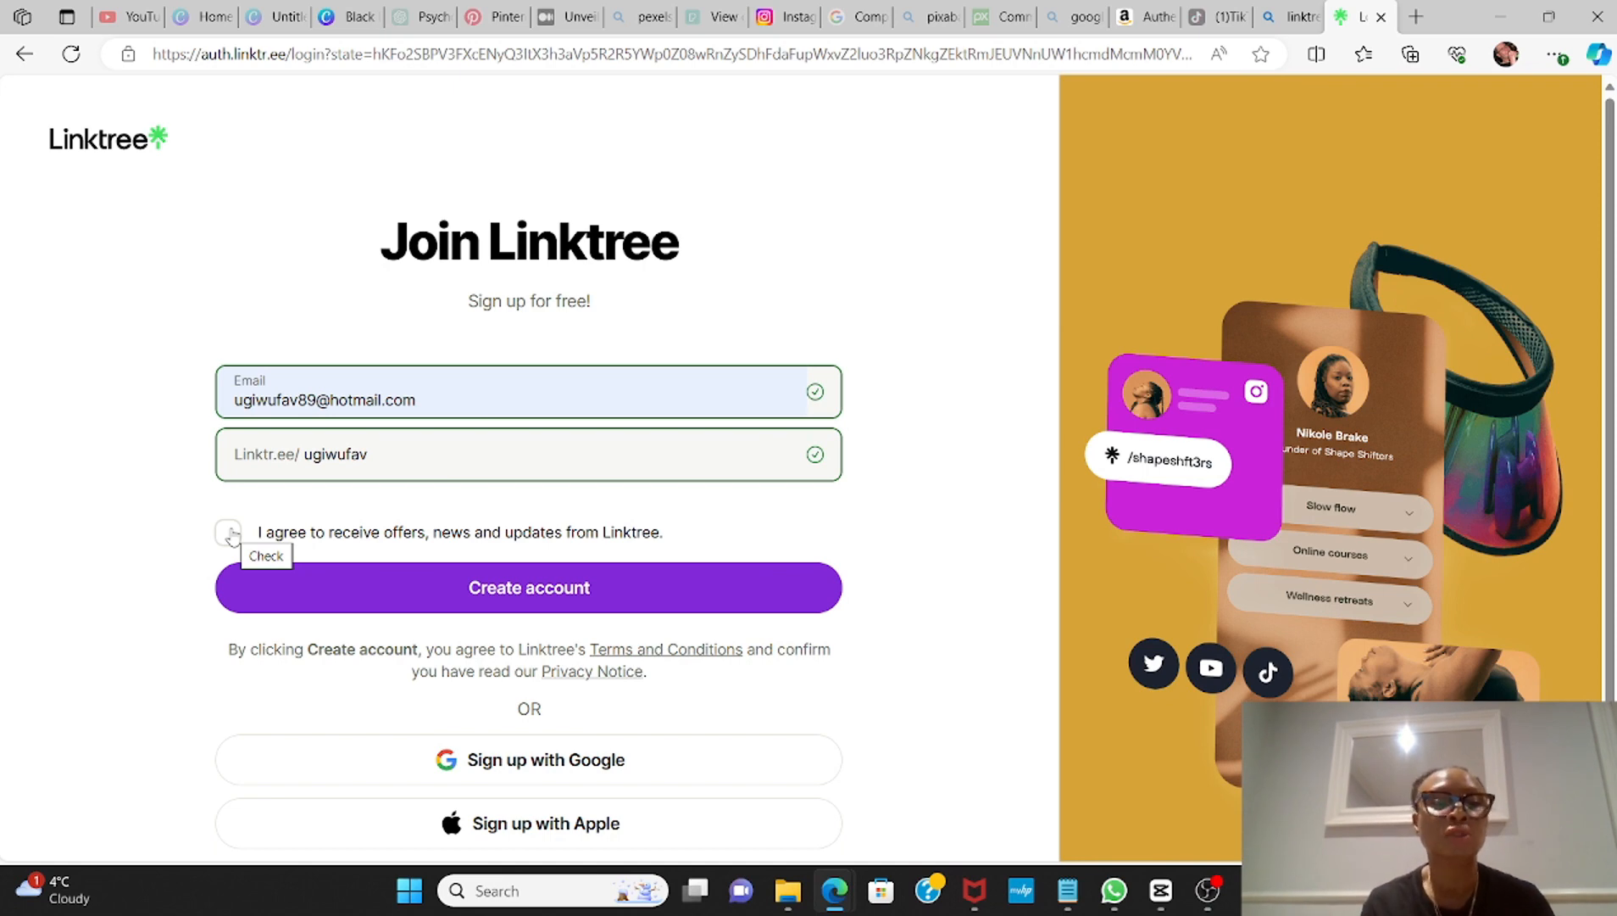
pyautogui.click(228, 532)
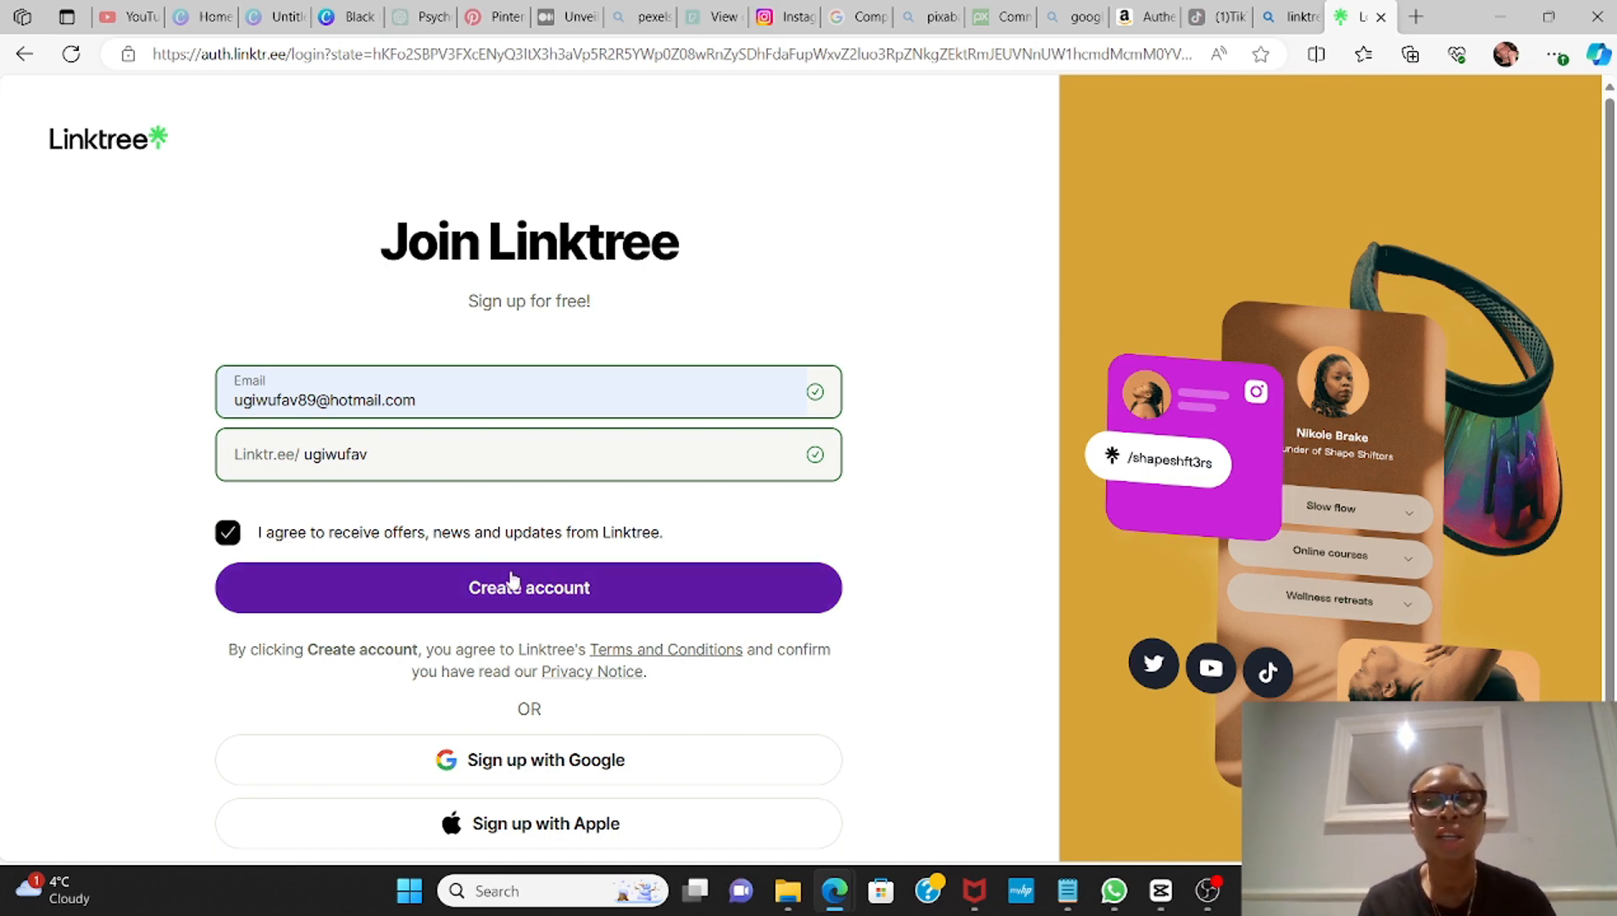
pyautogui.click(566, 586)
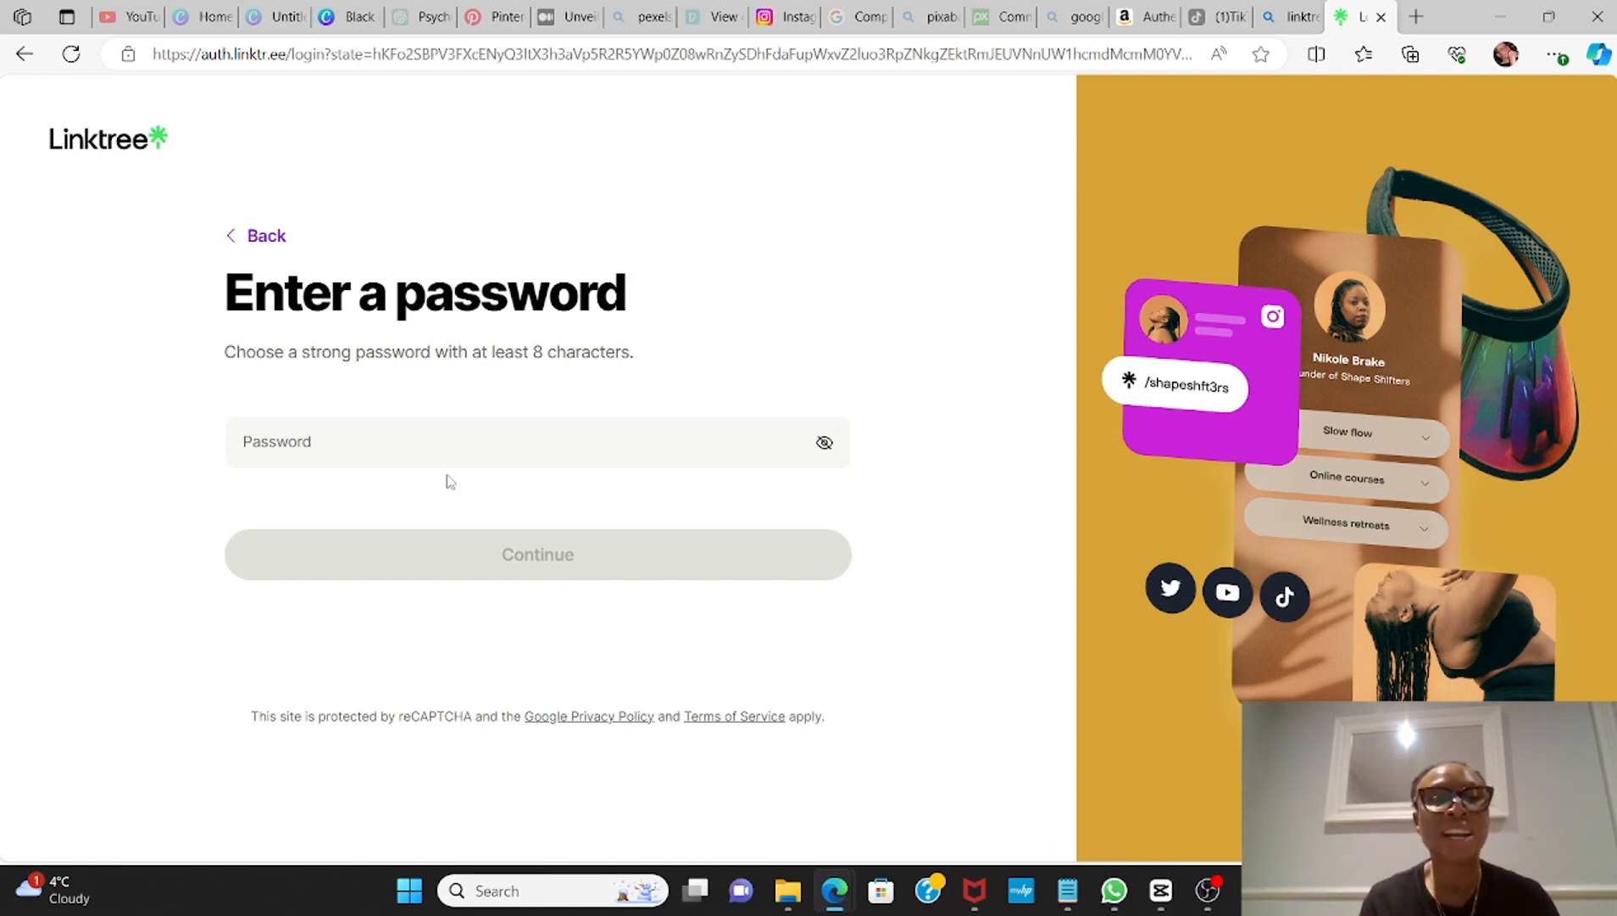
# Step: Enter the new account's password and continue with the registration
pyautogui.click(402, 439)
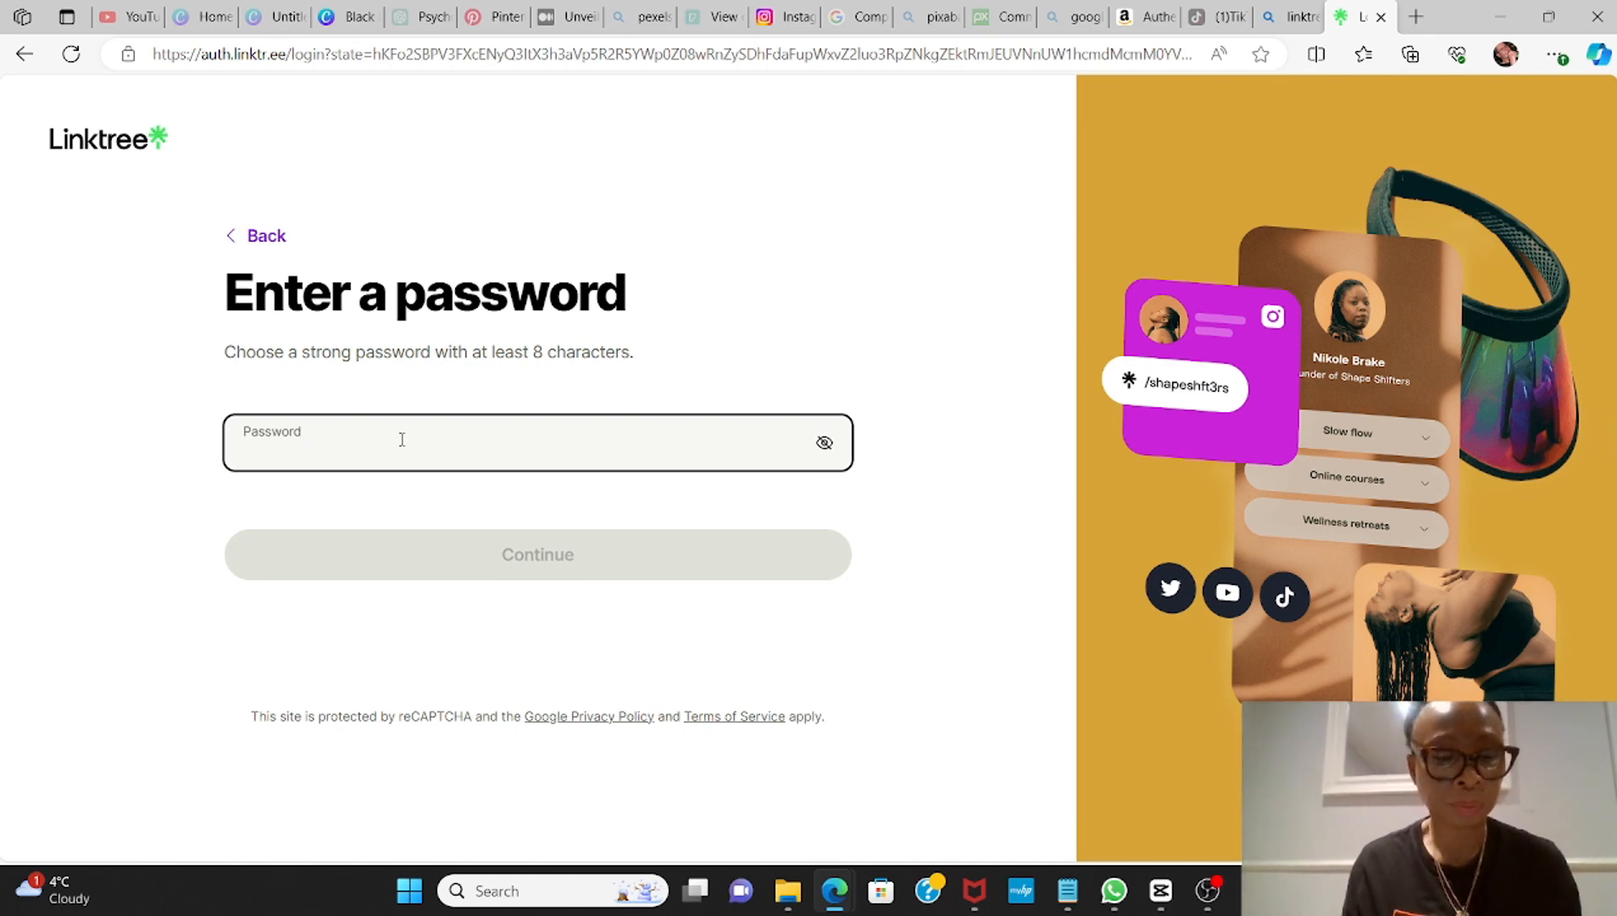
pyautogui.write('•••••')
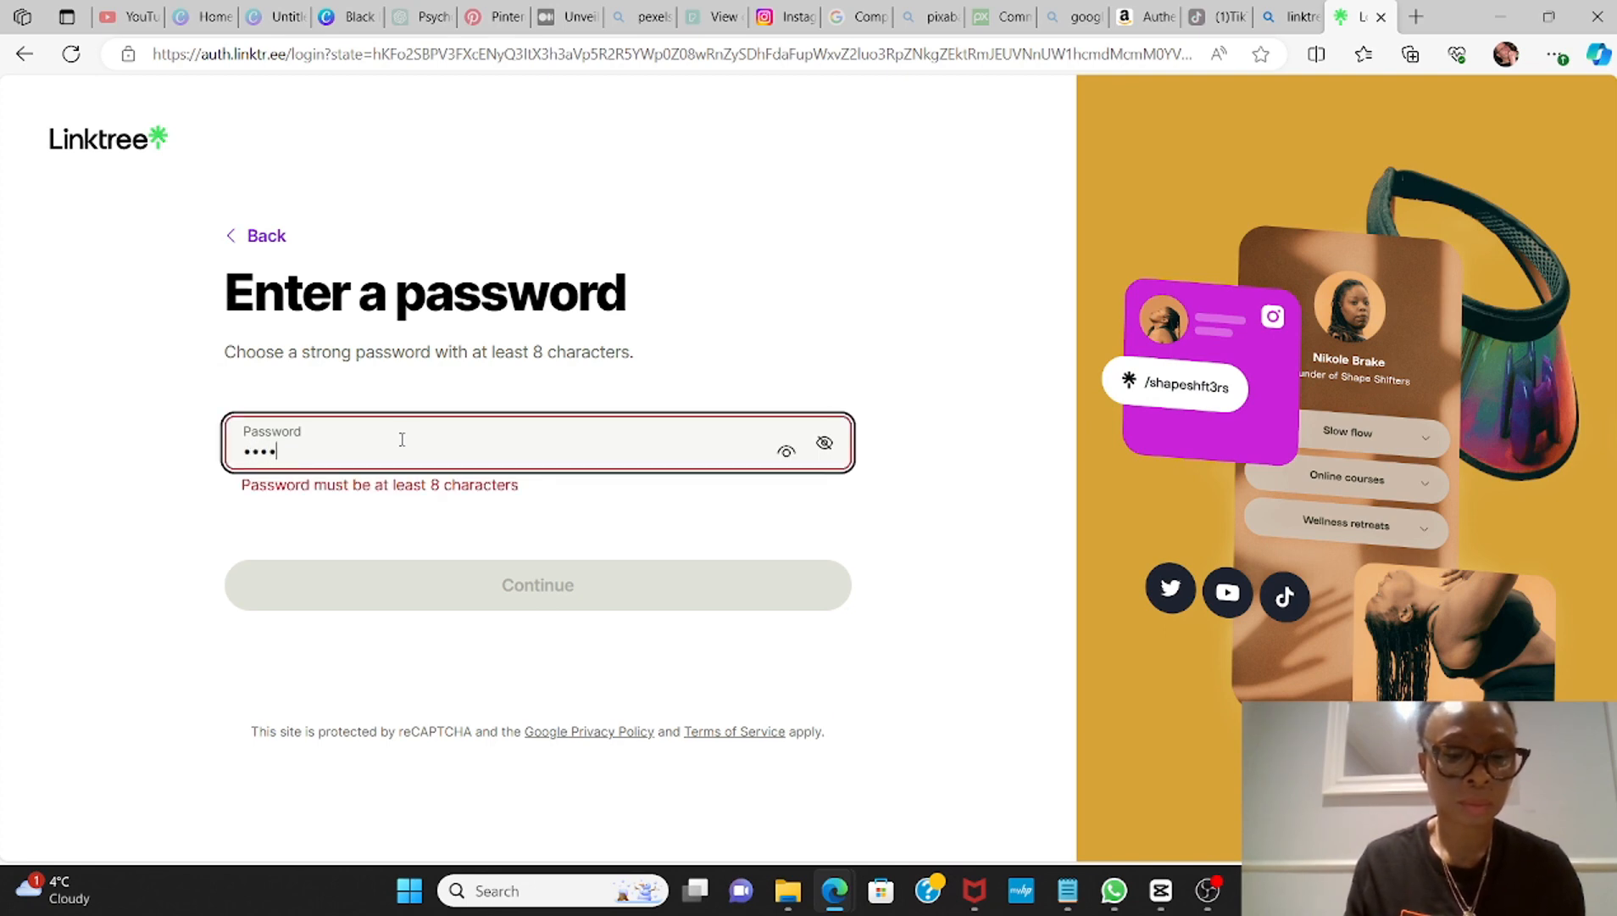
pyautogui.write('•••••')
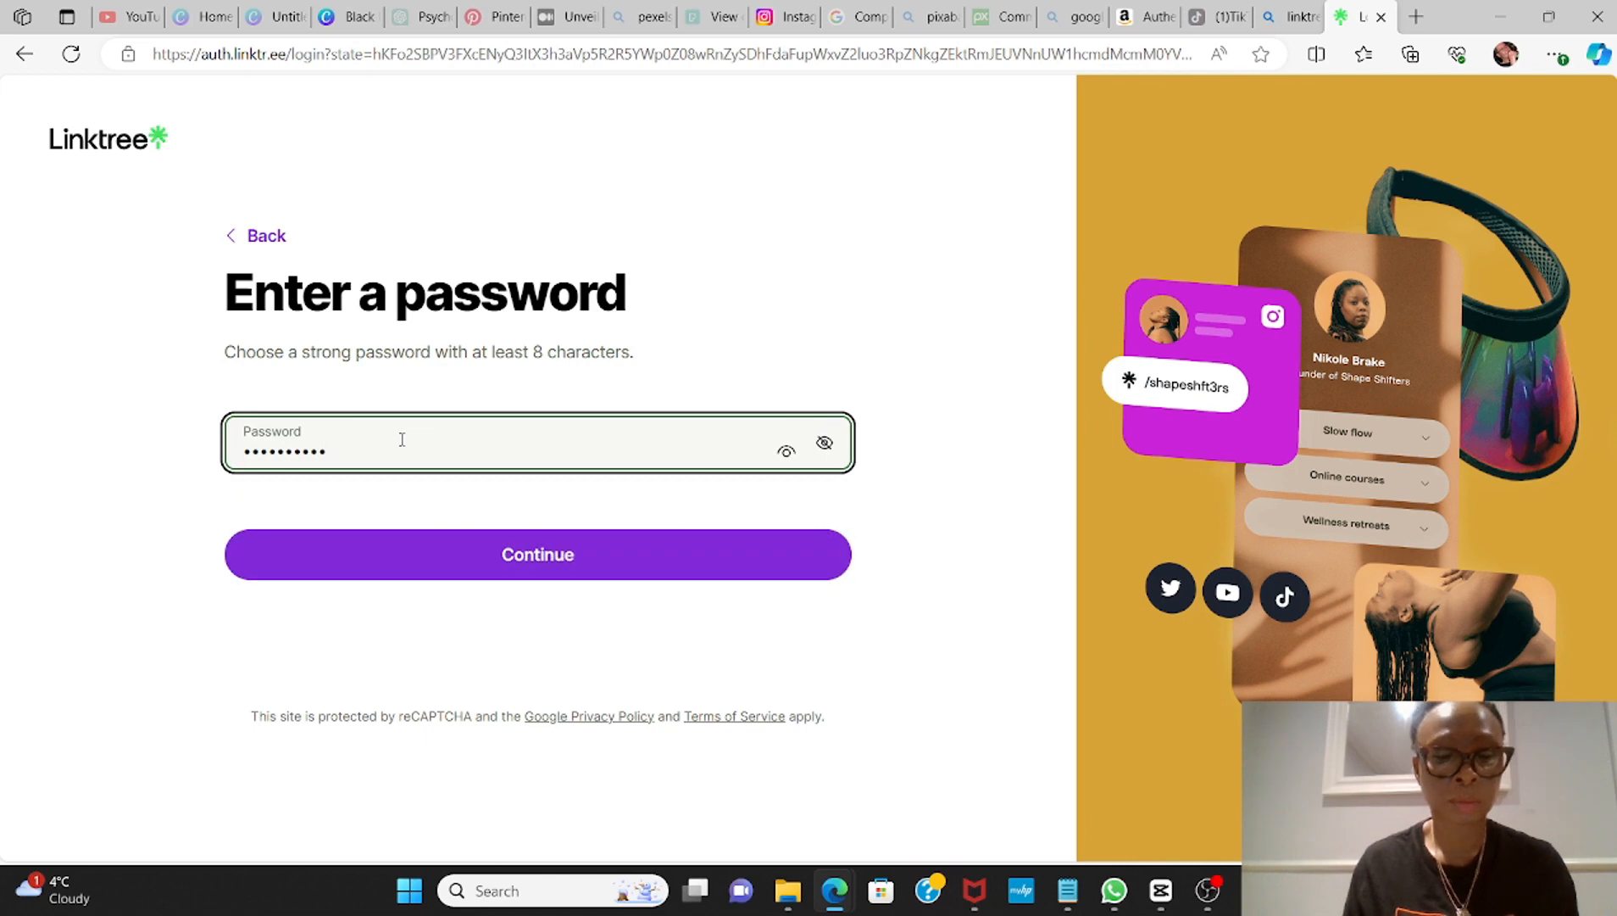
pyautogui.write('••')
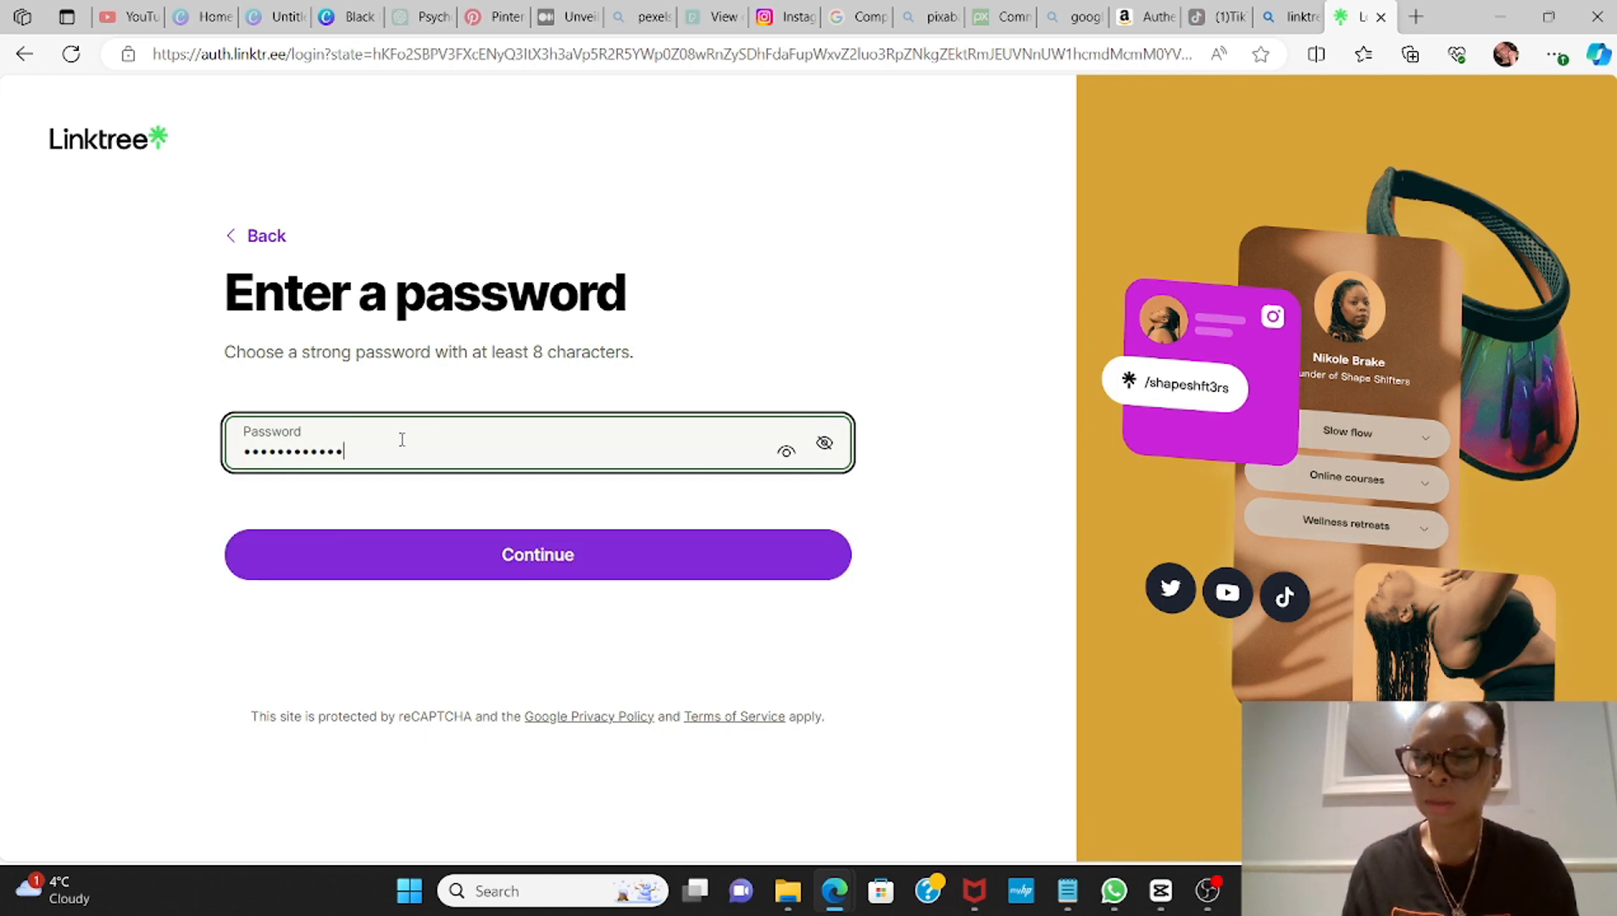
pyautogui.write('•')
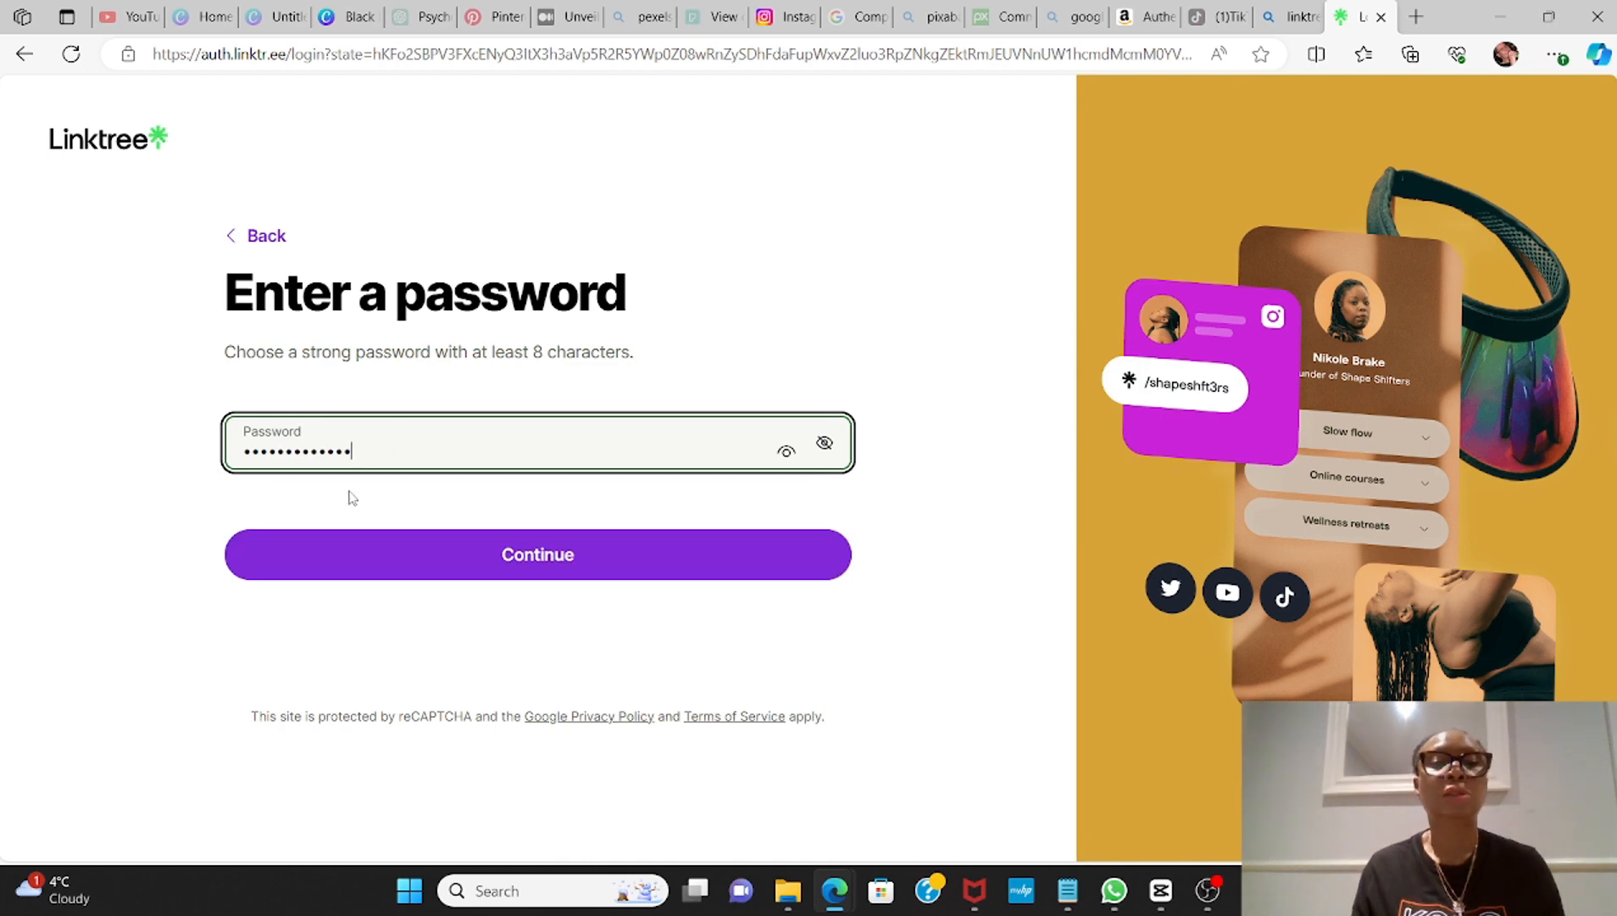
pyautogui.click(532, 551)
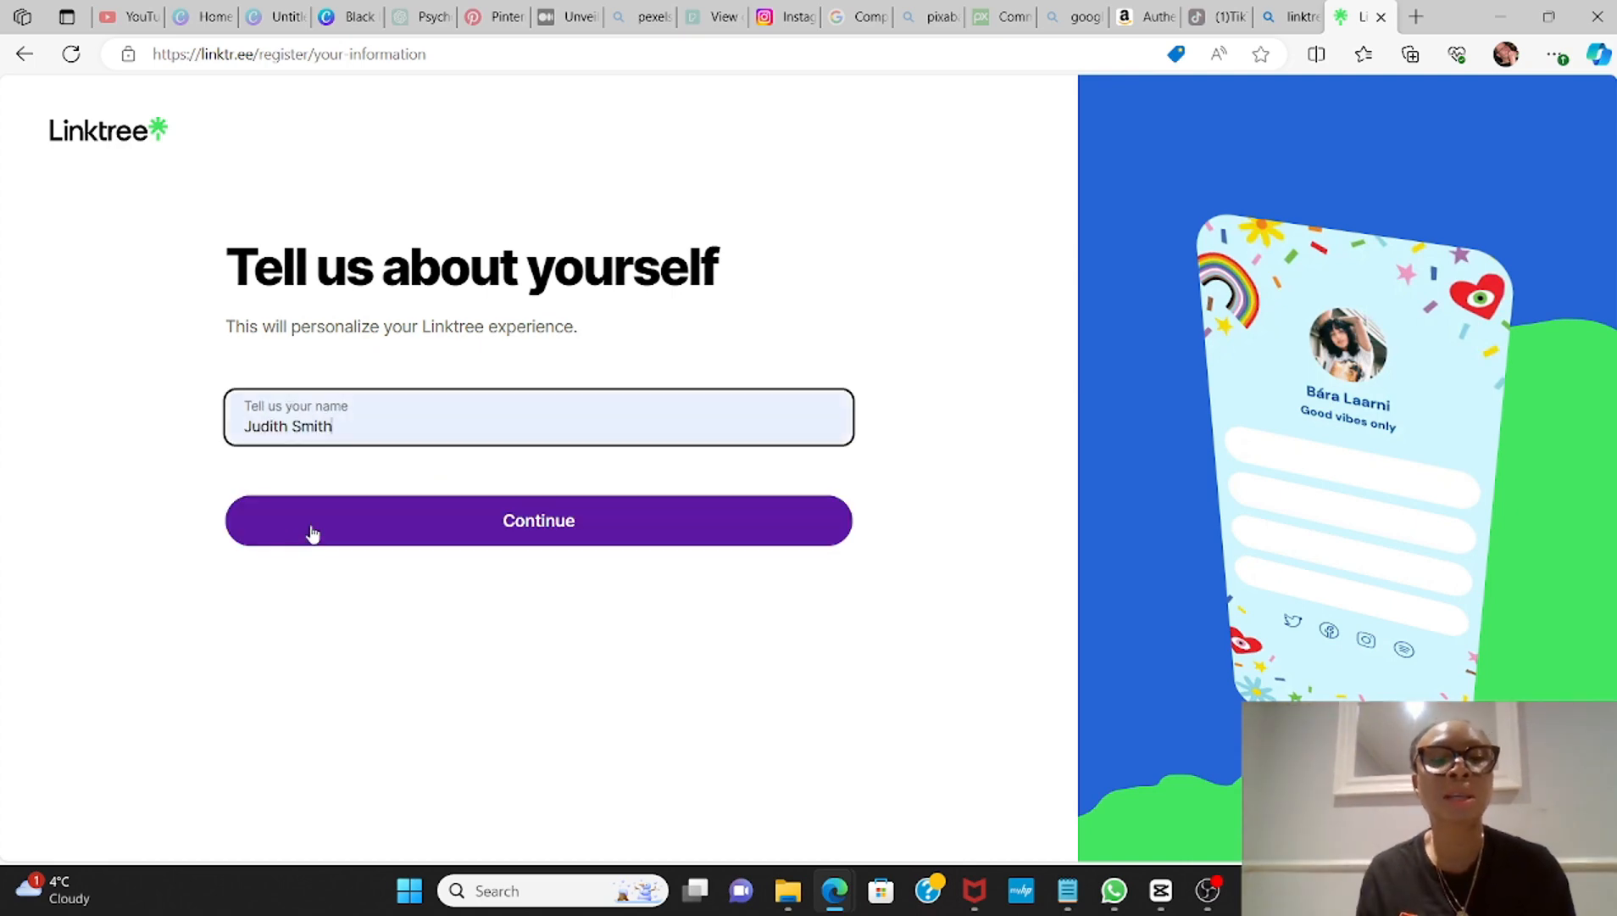
# Step: Submit the full name and describe the Linktree as Business with the Marketing & Advertising subcategory
pyautogui.click(529, 526)
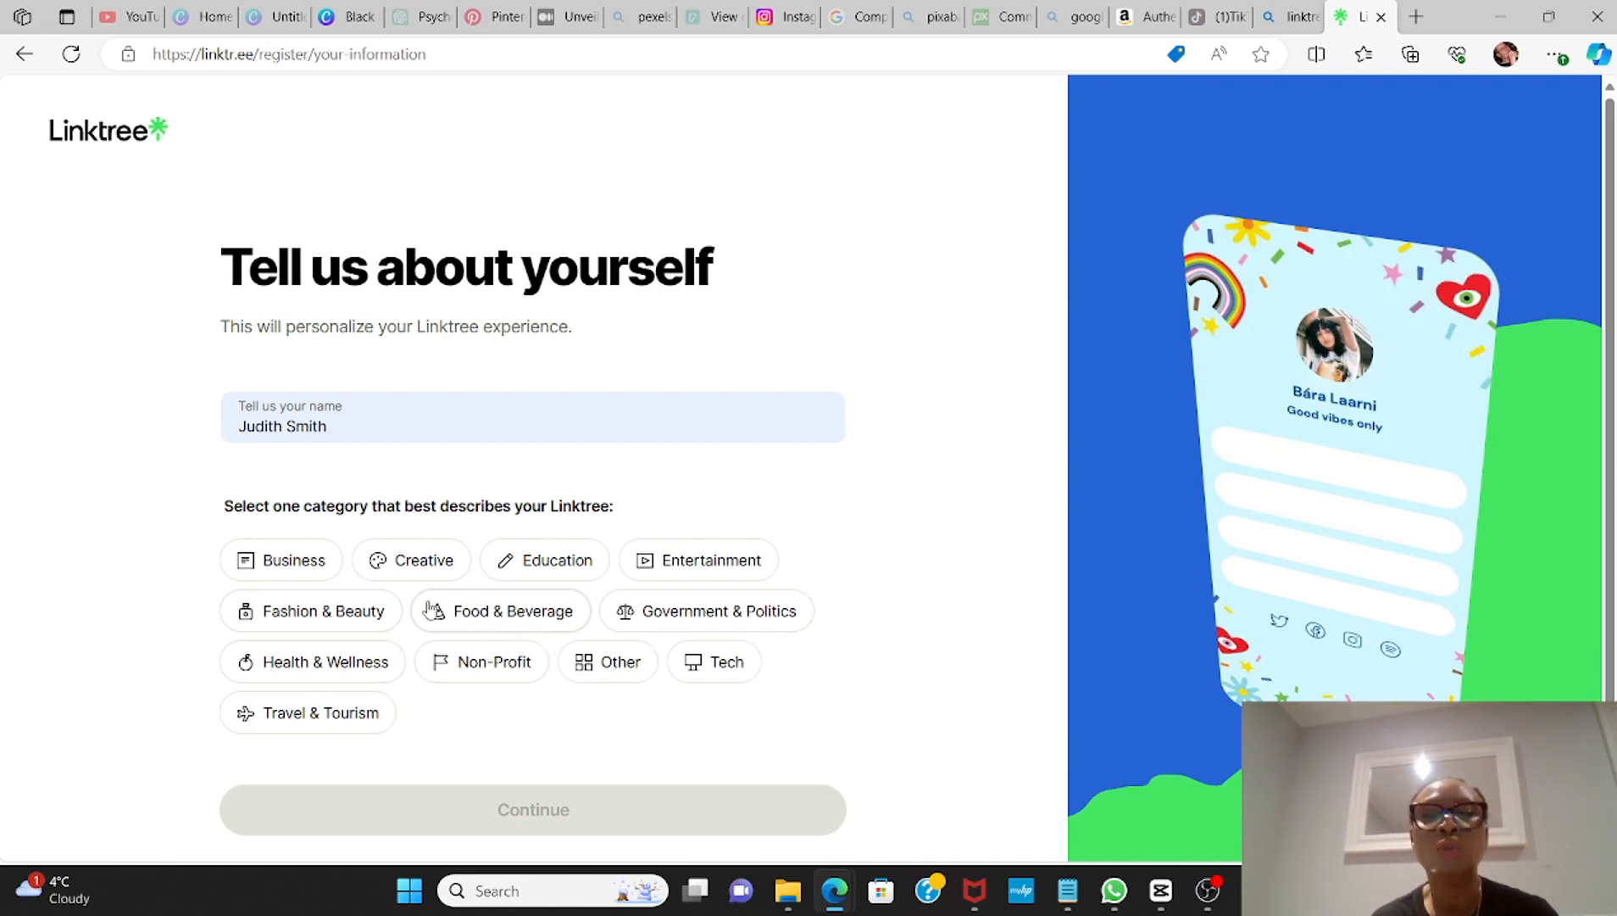
pyautogui.click(266, 563)
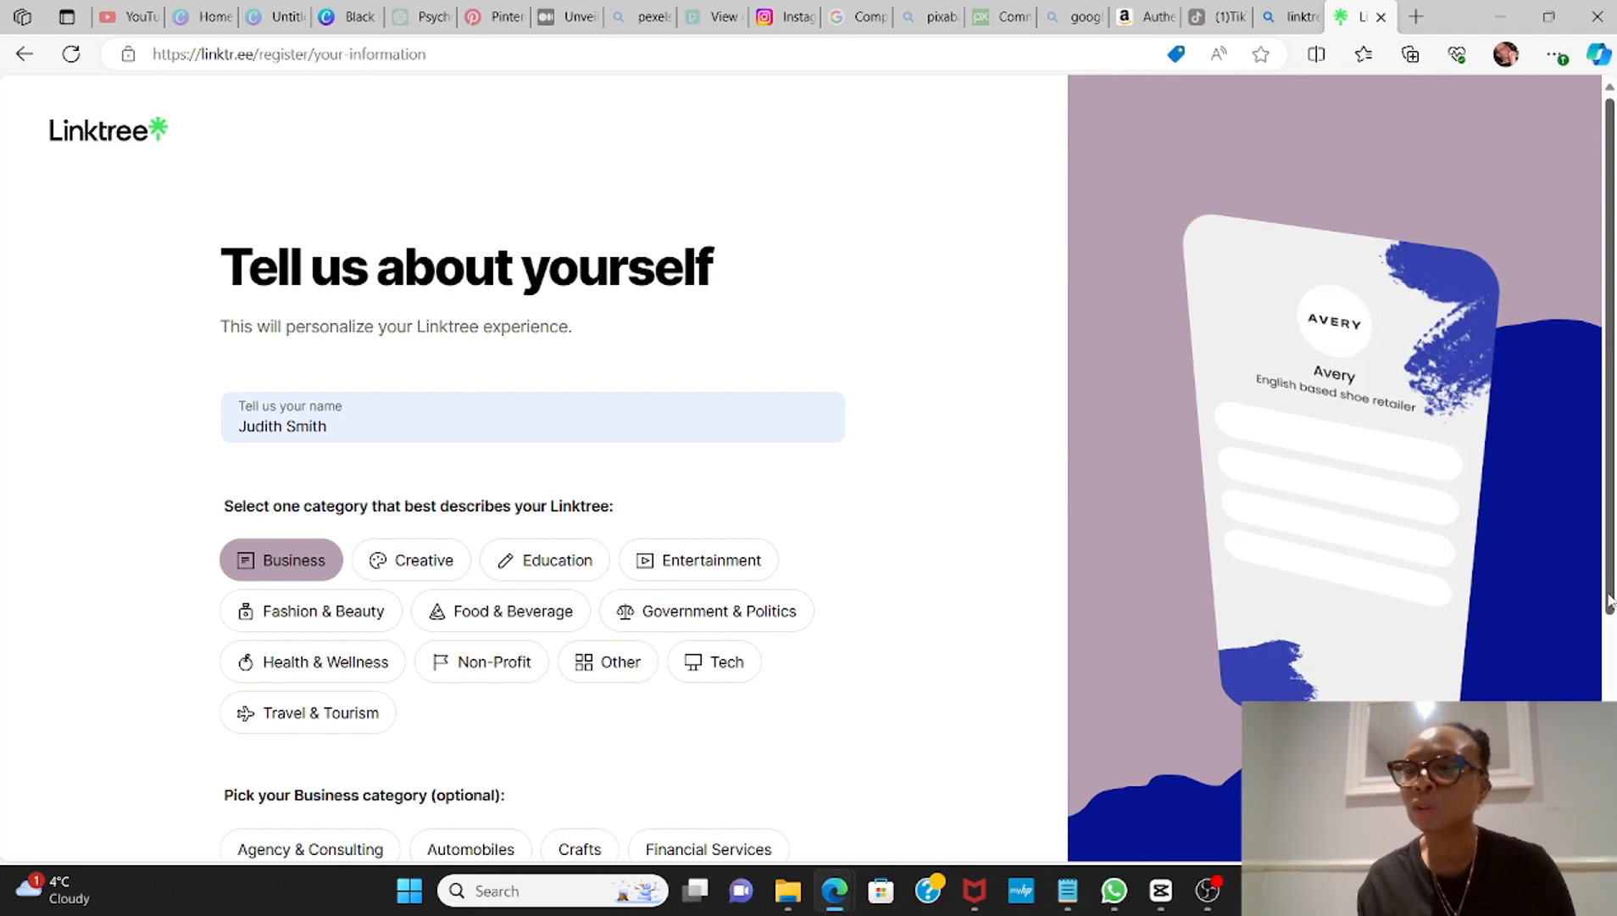
pyautogui.moveTo(1611, 601); pyautogui.dragTo(1611, 825)
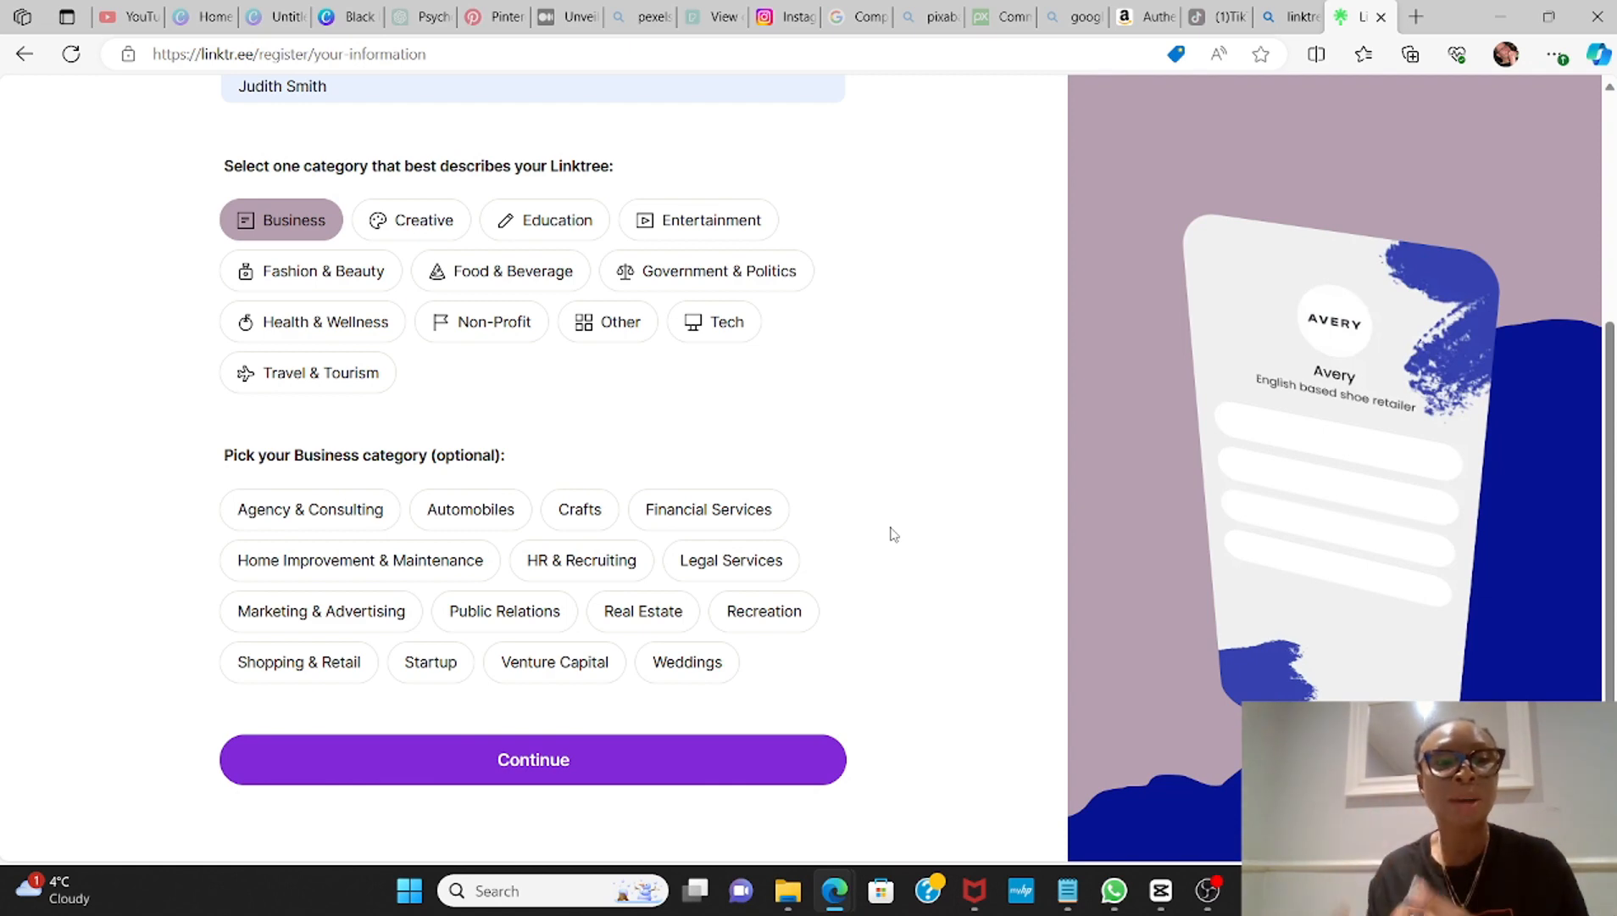
pyautogui.click(353, 621)
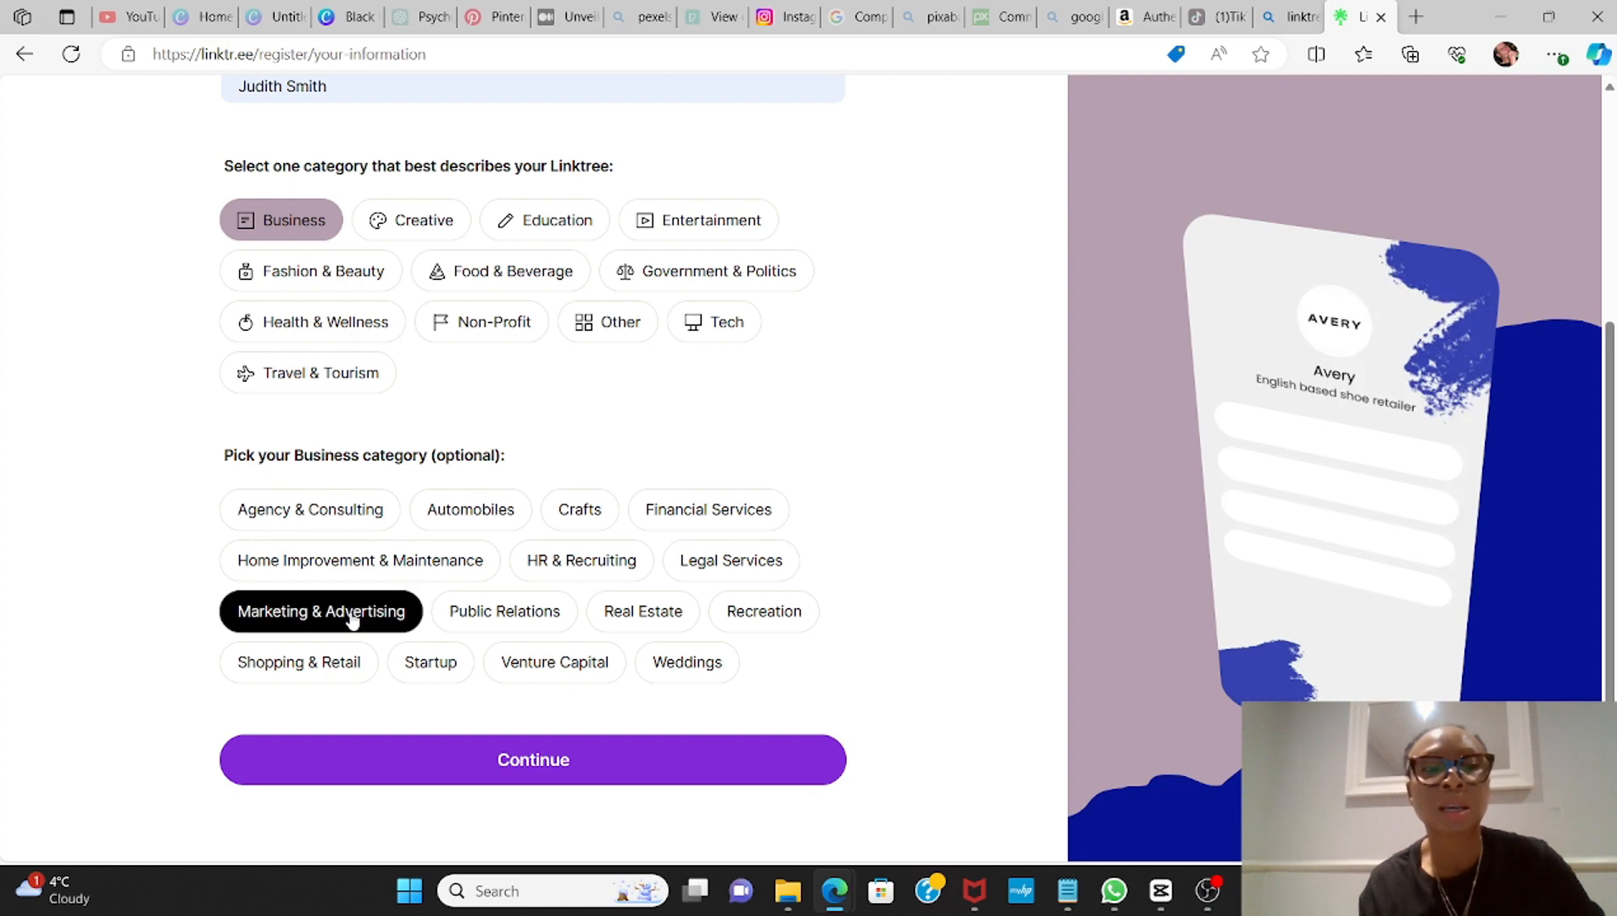
pyautogui.click(533, 762)
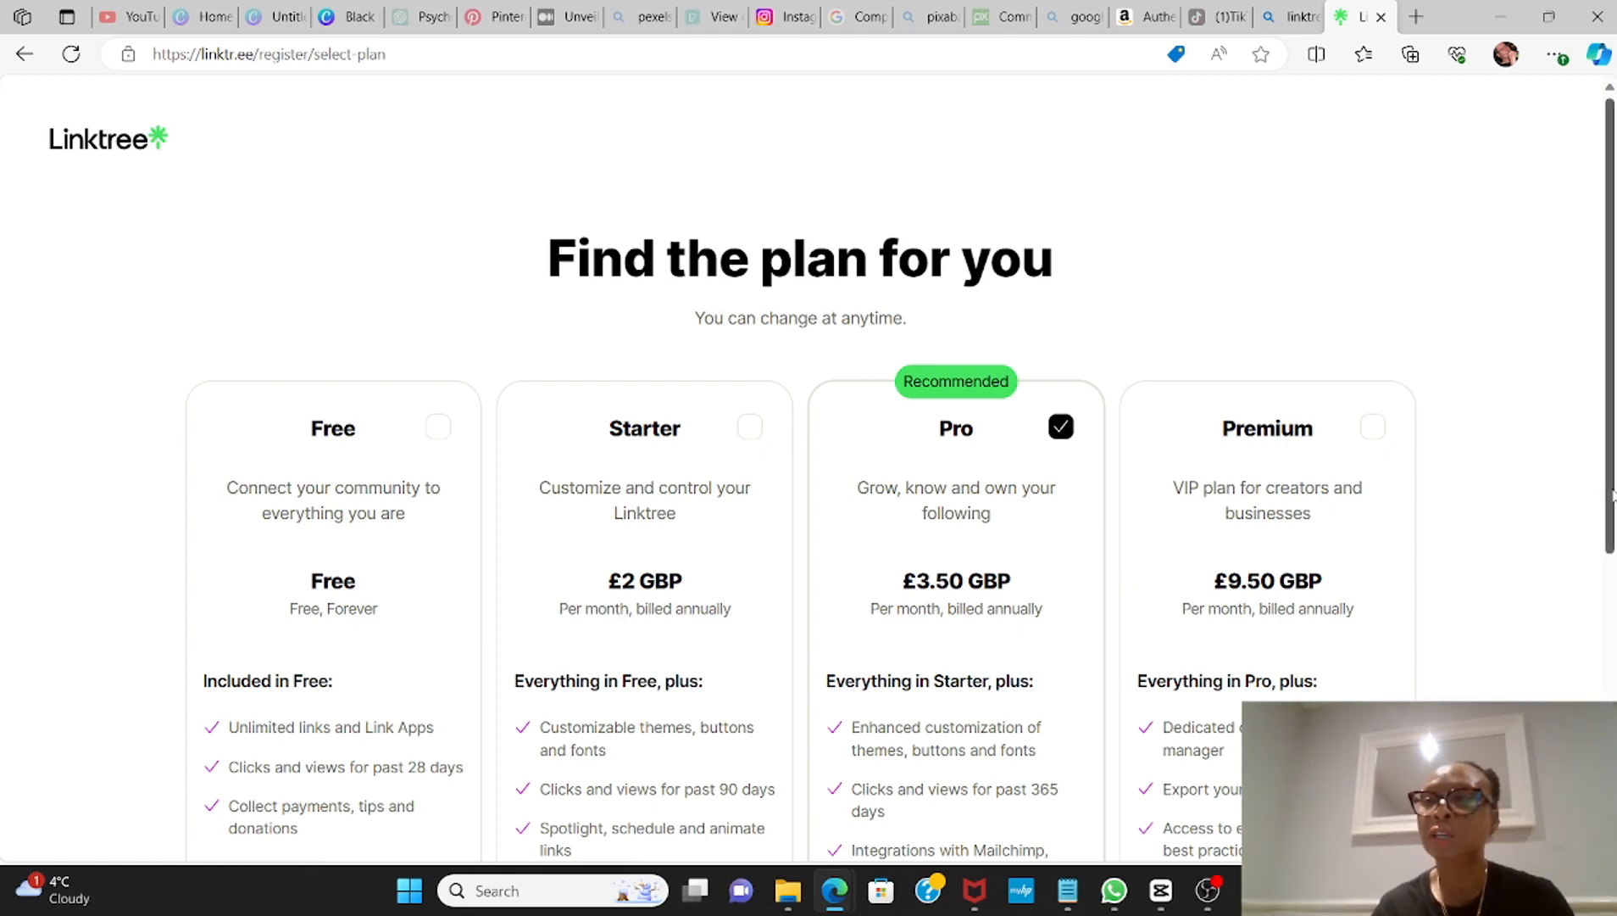
# Step: Join with the Free plan and continue past the sign-up confirmation
pyautogui.scroll(-3, 1612, 498)
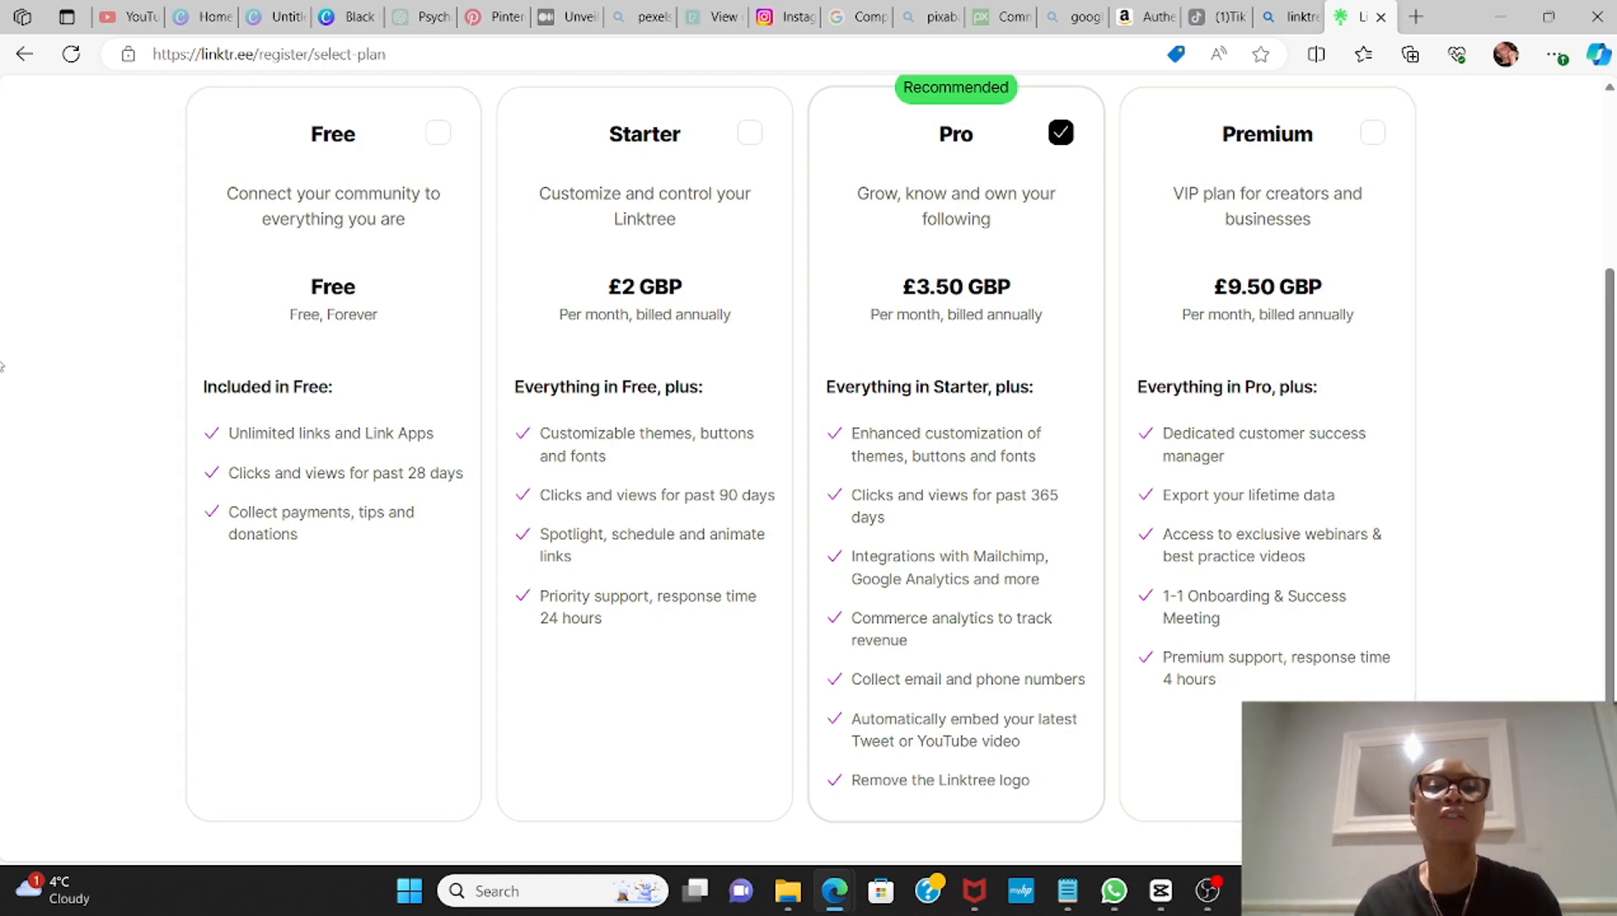
pyautogui.click(378, 222)
pyautogui.scroll(-3, 800, 466)
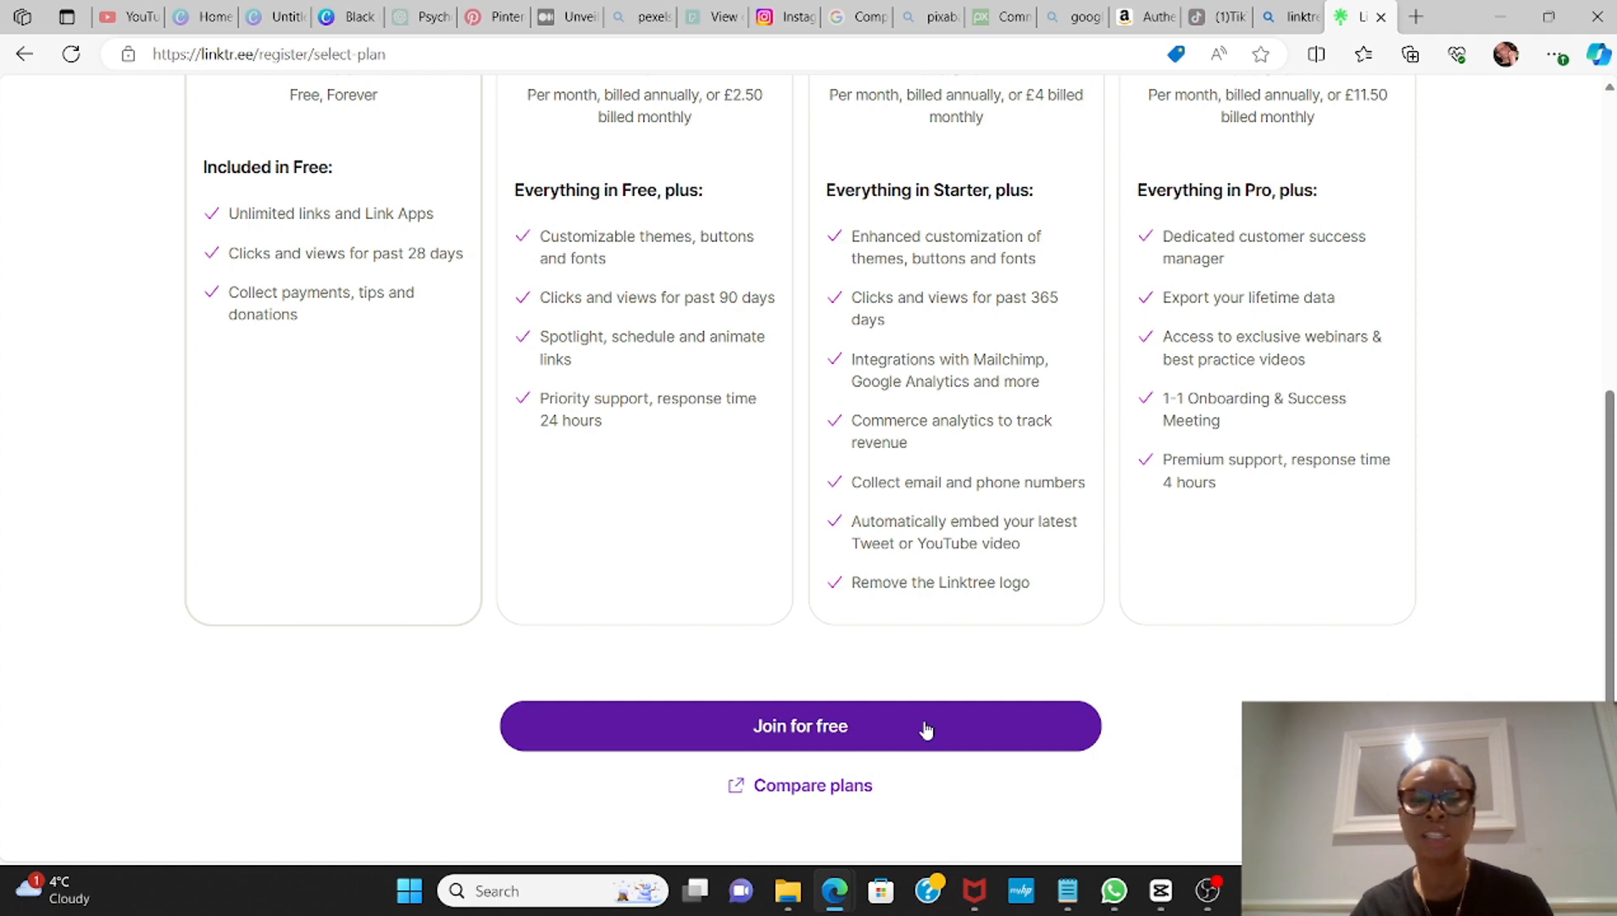
pyautogui.click(871, 734)
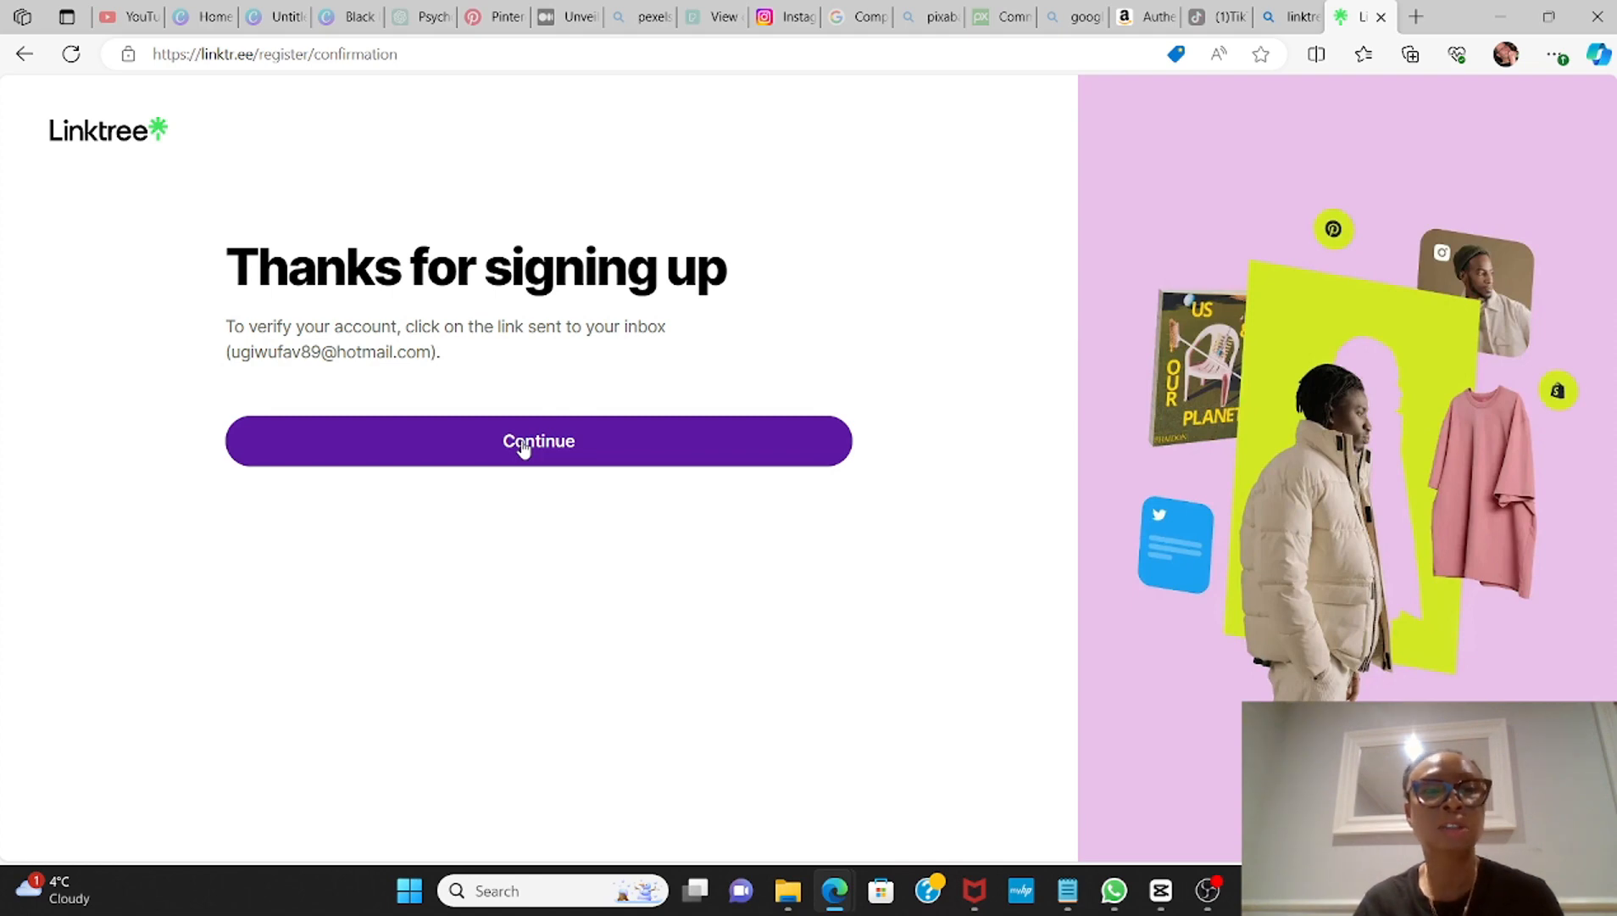
pyautogui.click(523, 448)
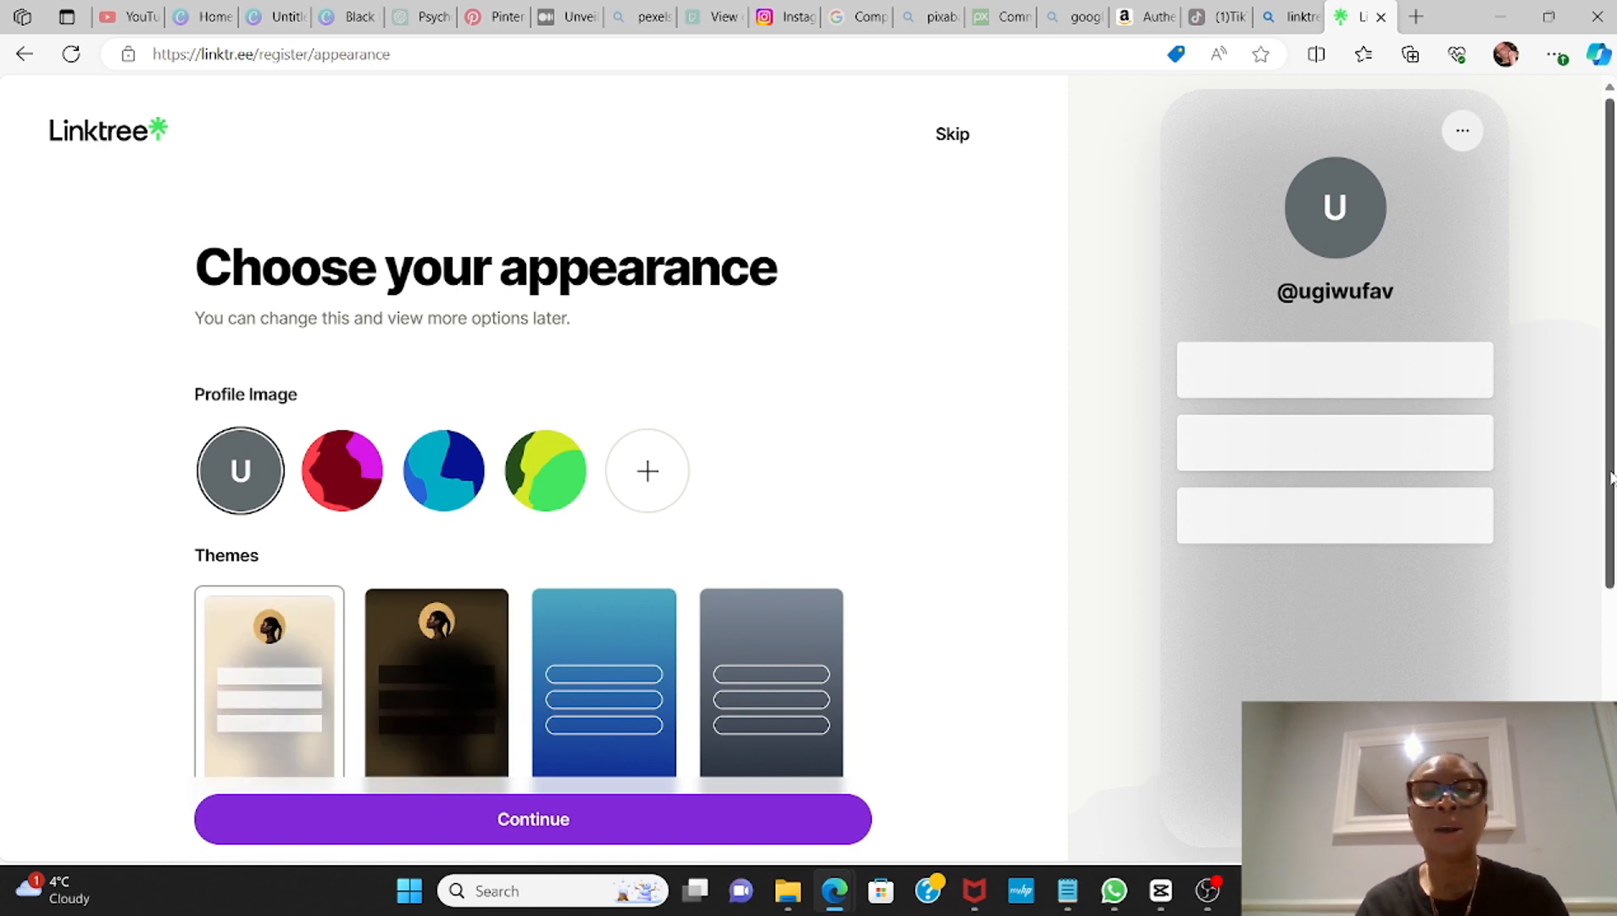
# Step: Try the Noir theme with the red and the green preset profile images
pyautogui.scroll(-3, 1611, 477)
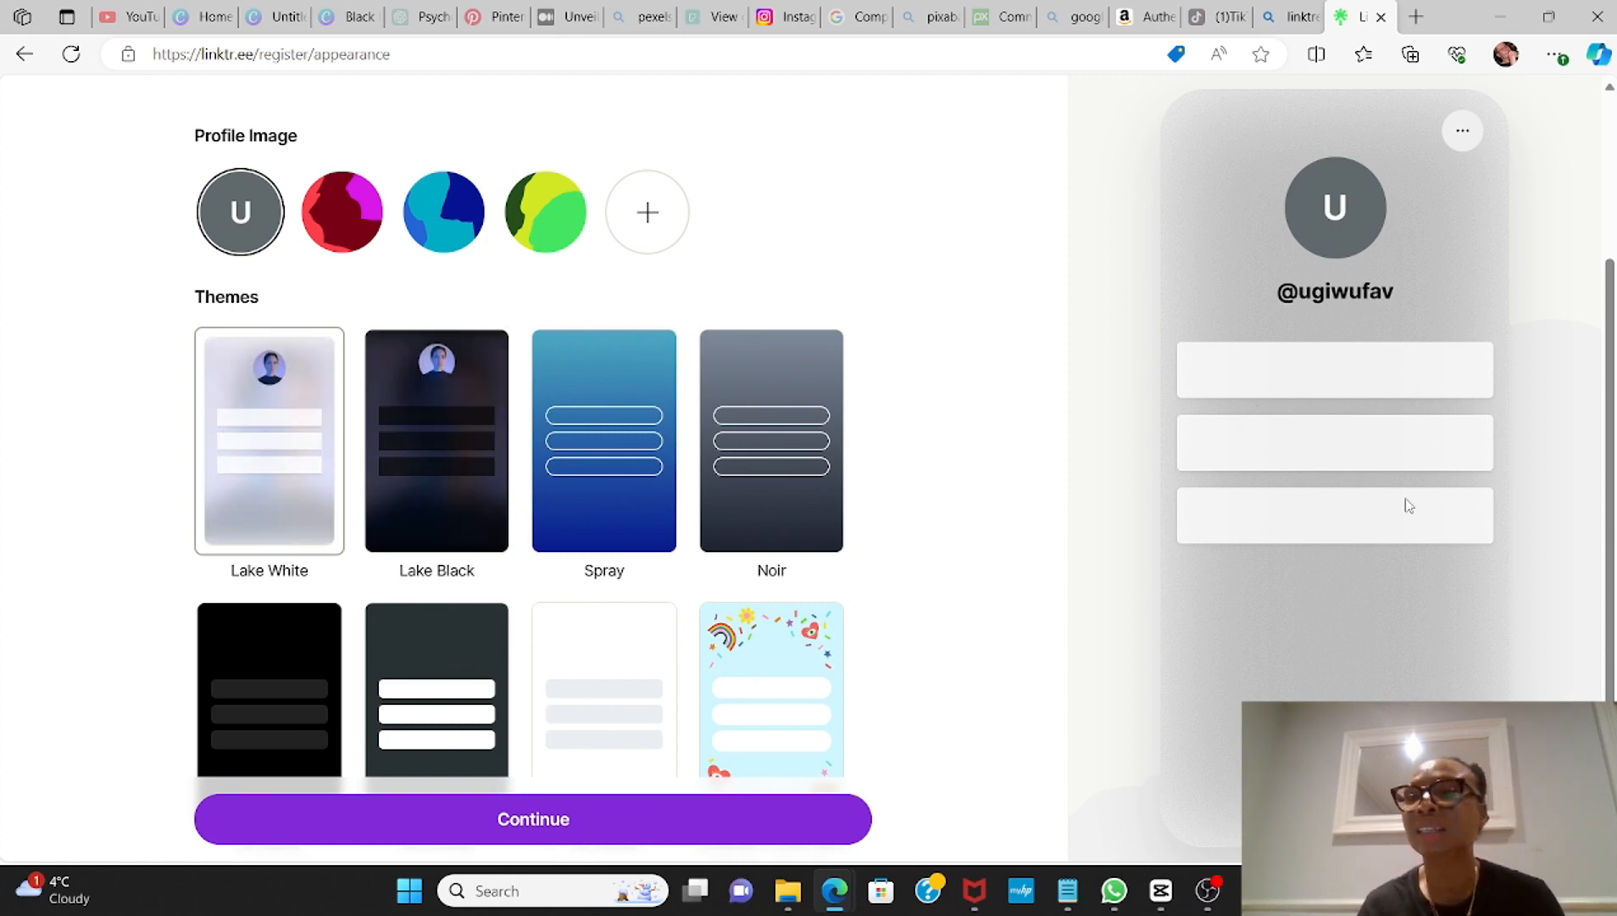
pyautogui.scroll(-2, 1607, 413)
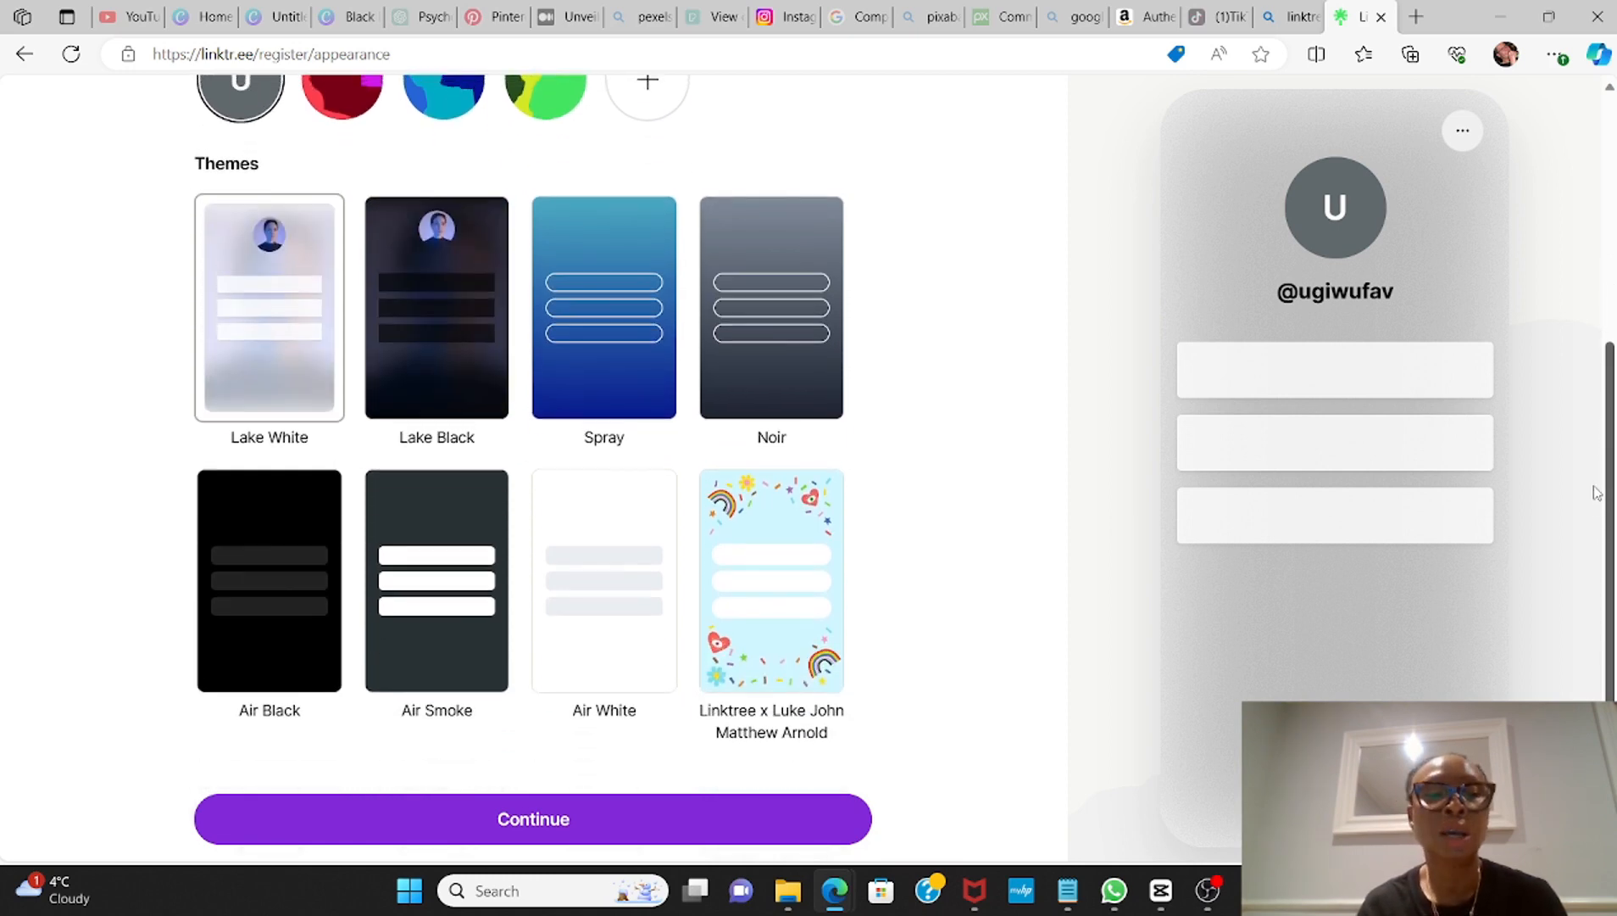
pyautogui.scroll(2, 1597, 495)
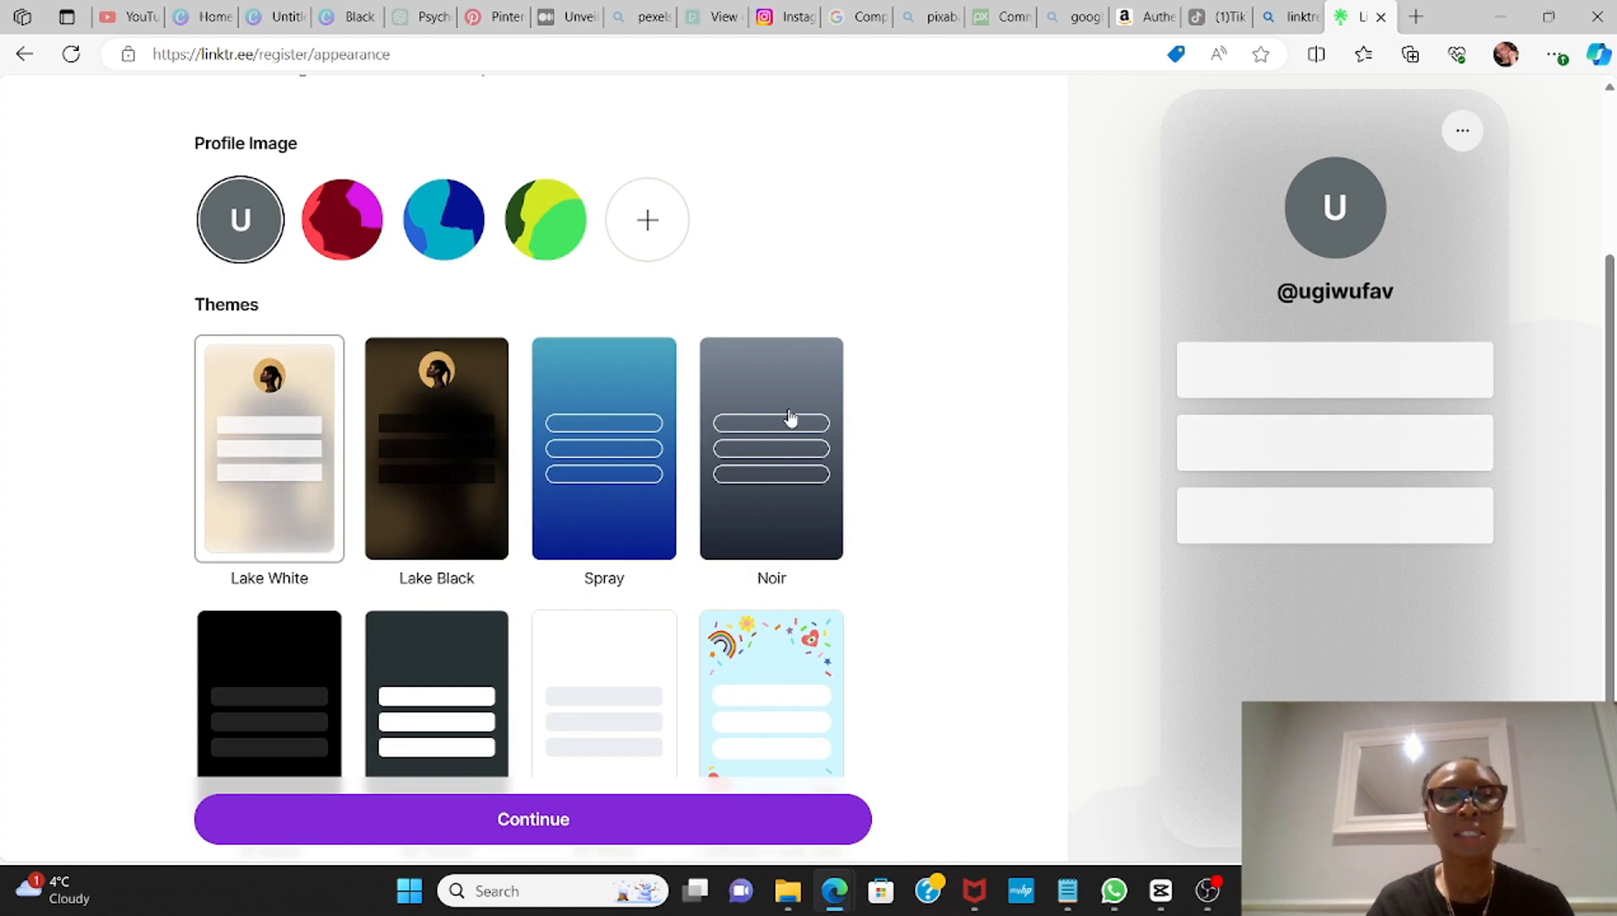
pyautogui.click(766, 471)
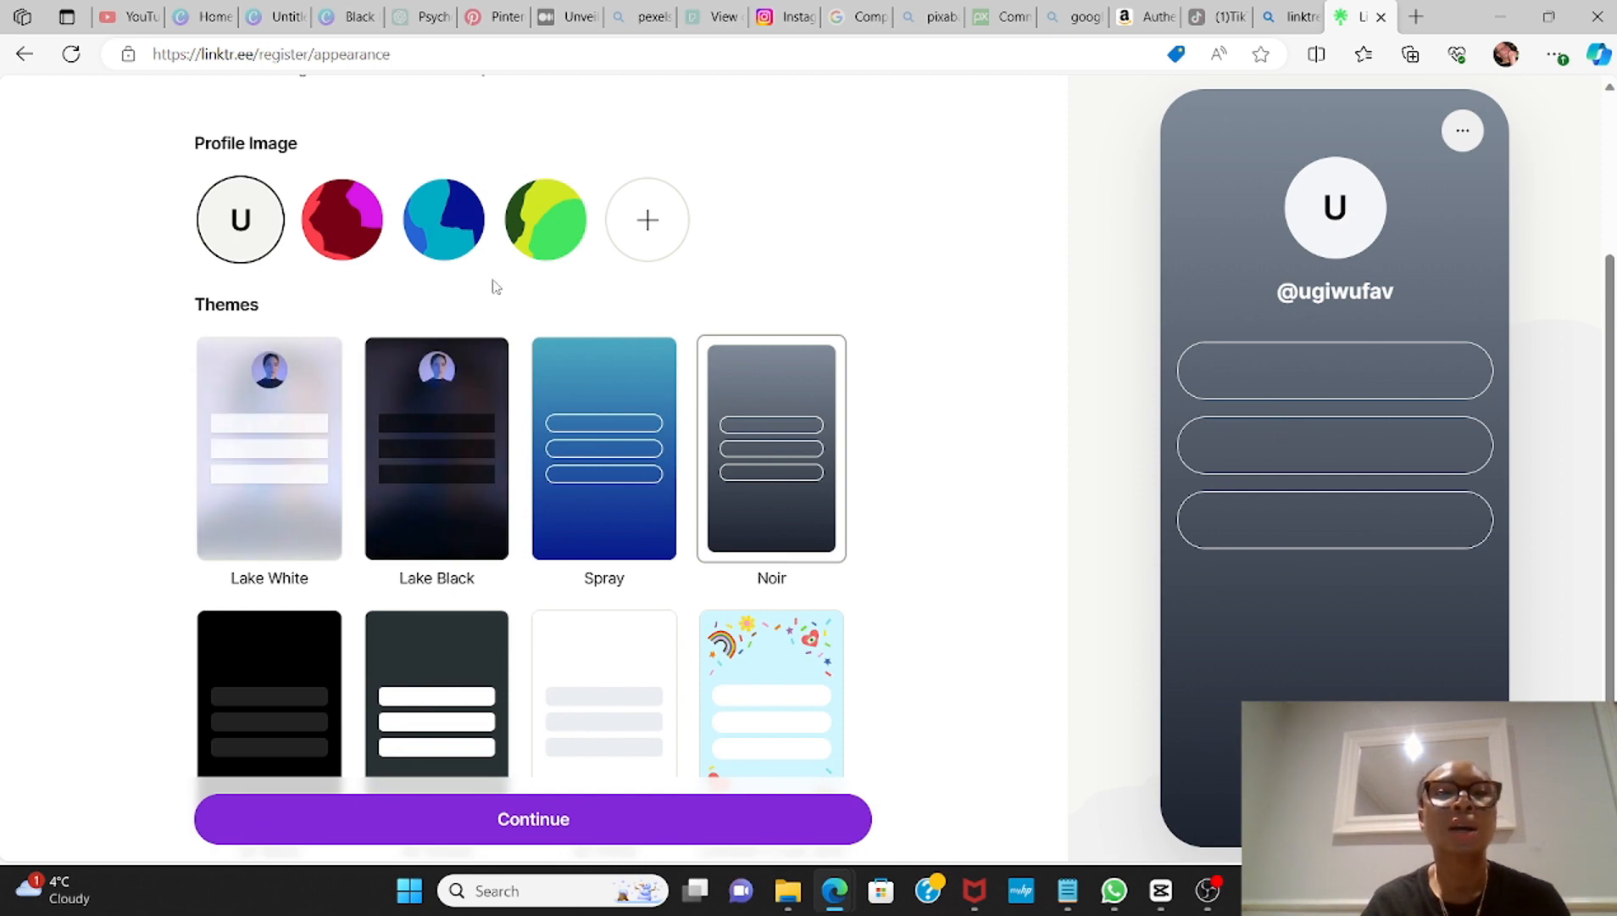
pyautogui.click(363, 231)
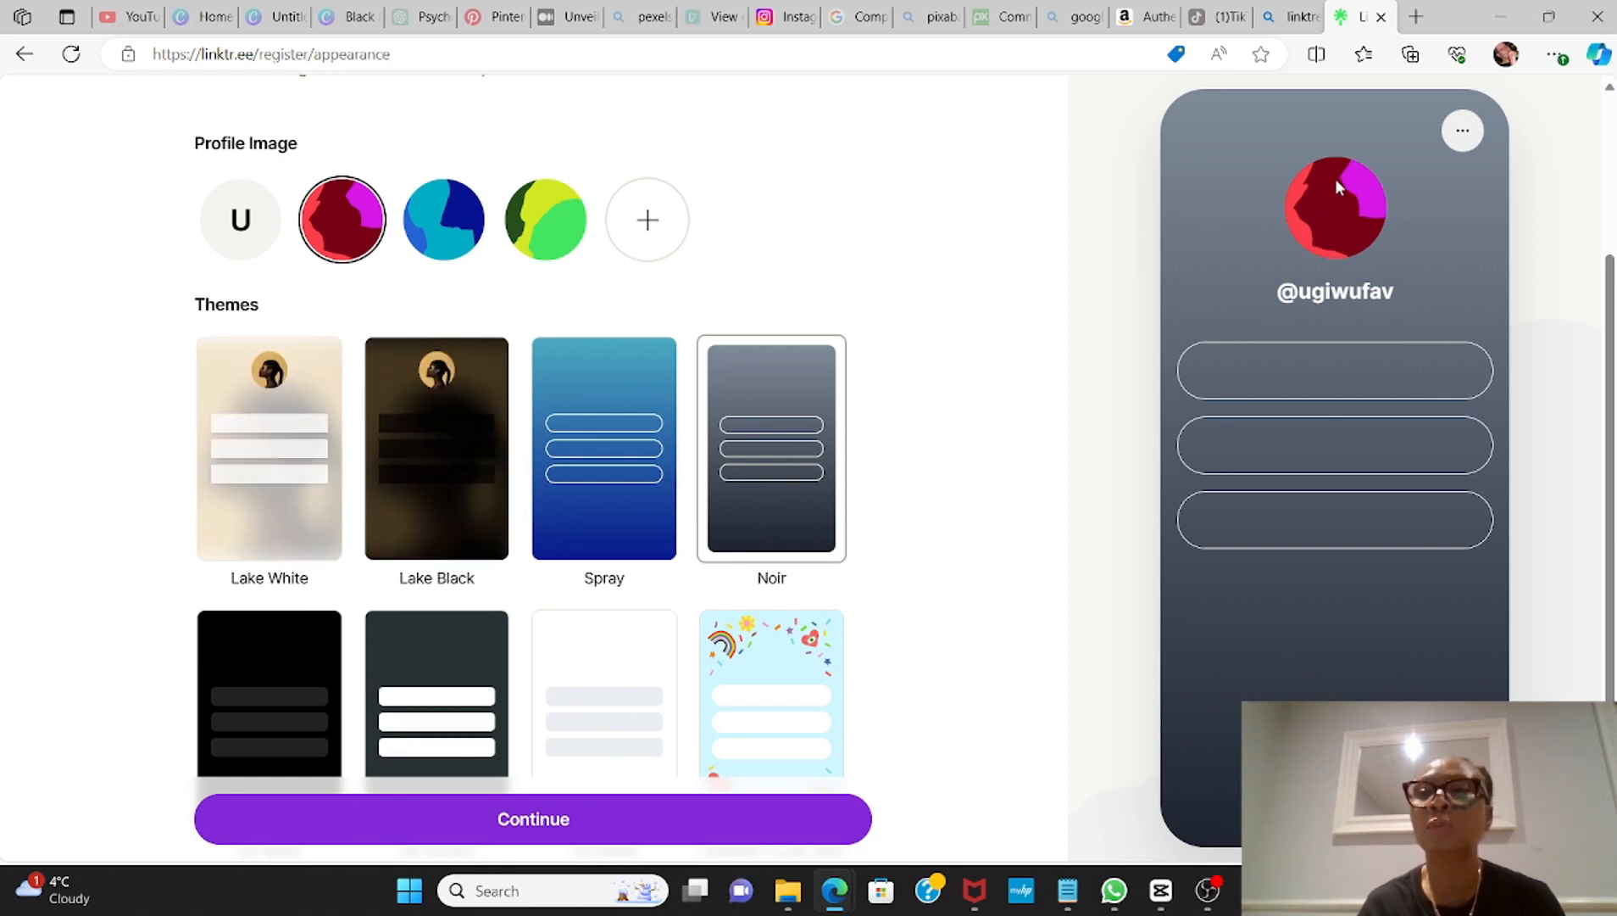
pyautogui.click(558, 227)
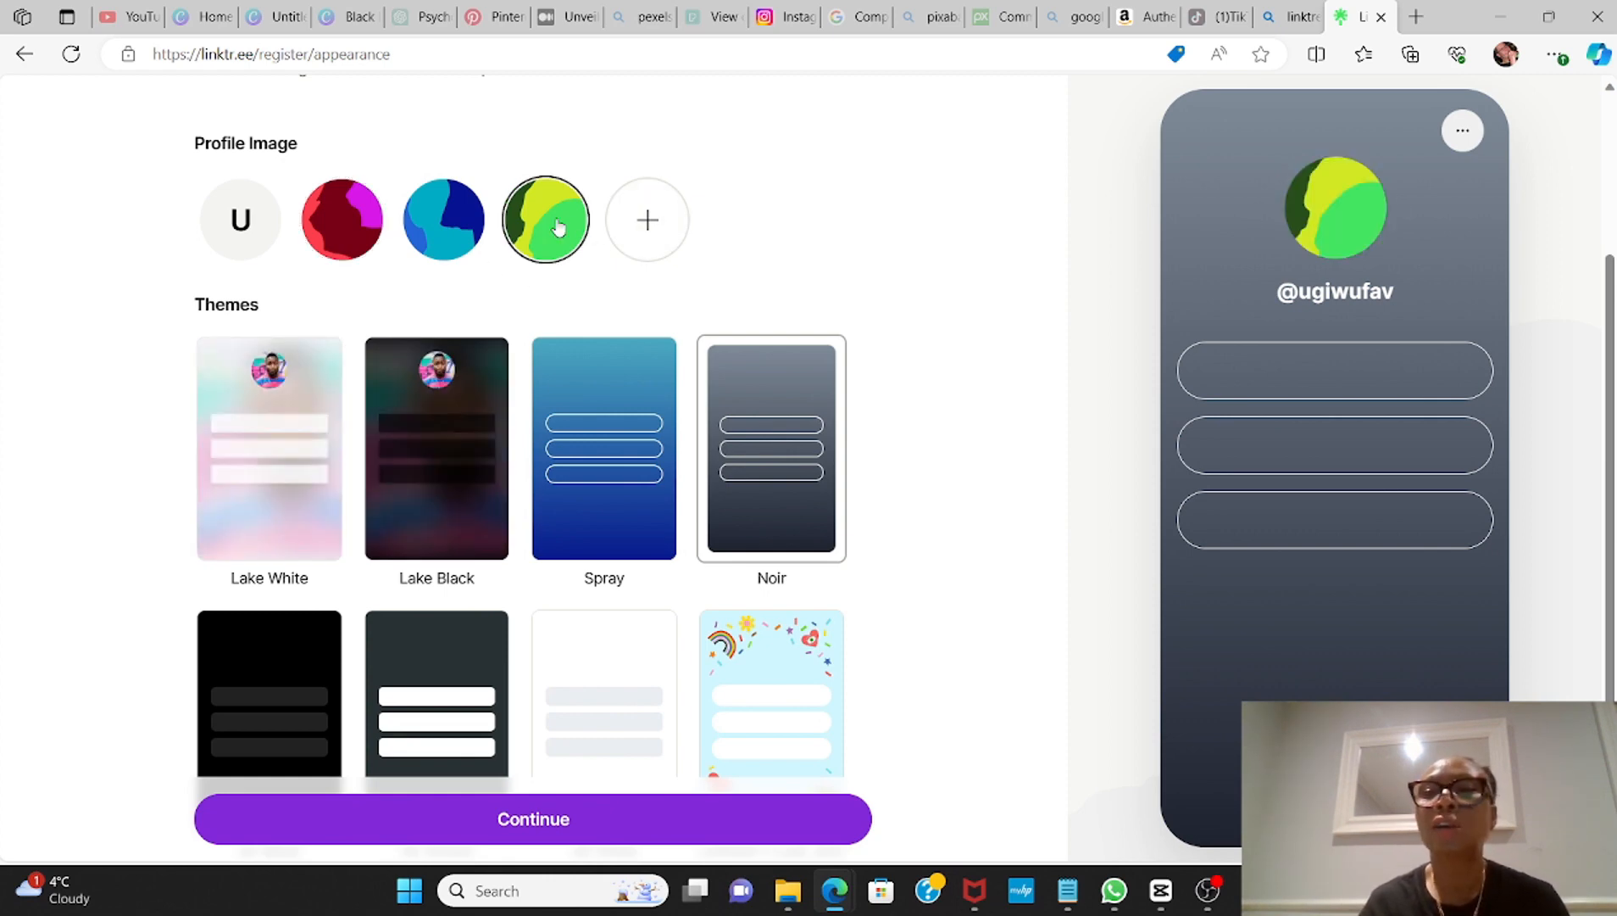
# Step: Upload the "profile pix" JPG from the Downloads folder as the profile image, accepting the suggested crop
pyautogui.click(645, 222)
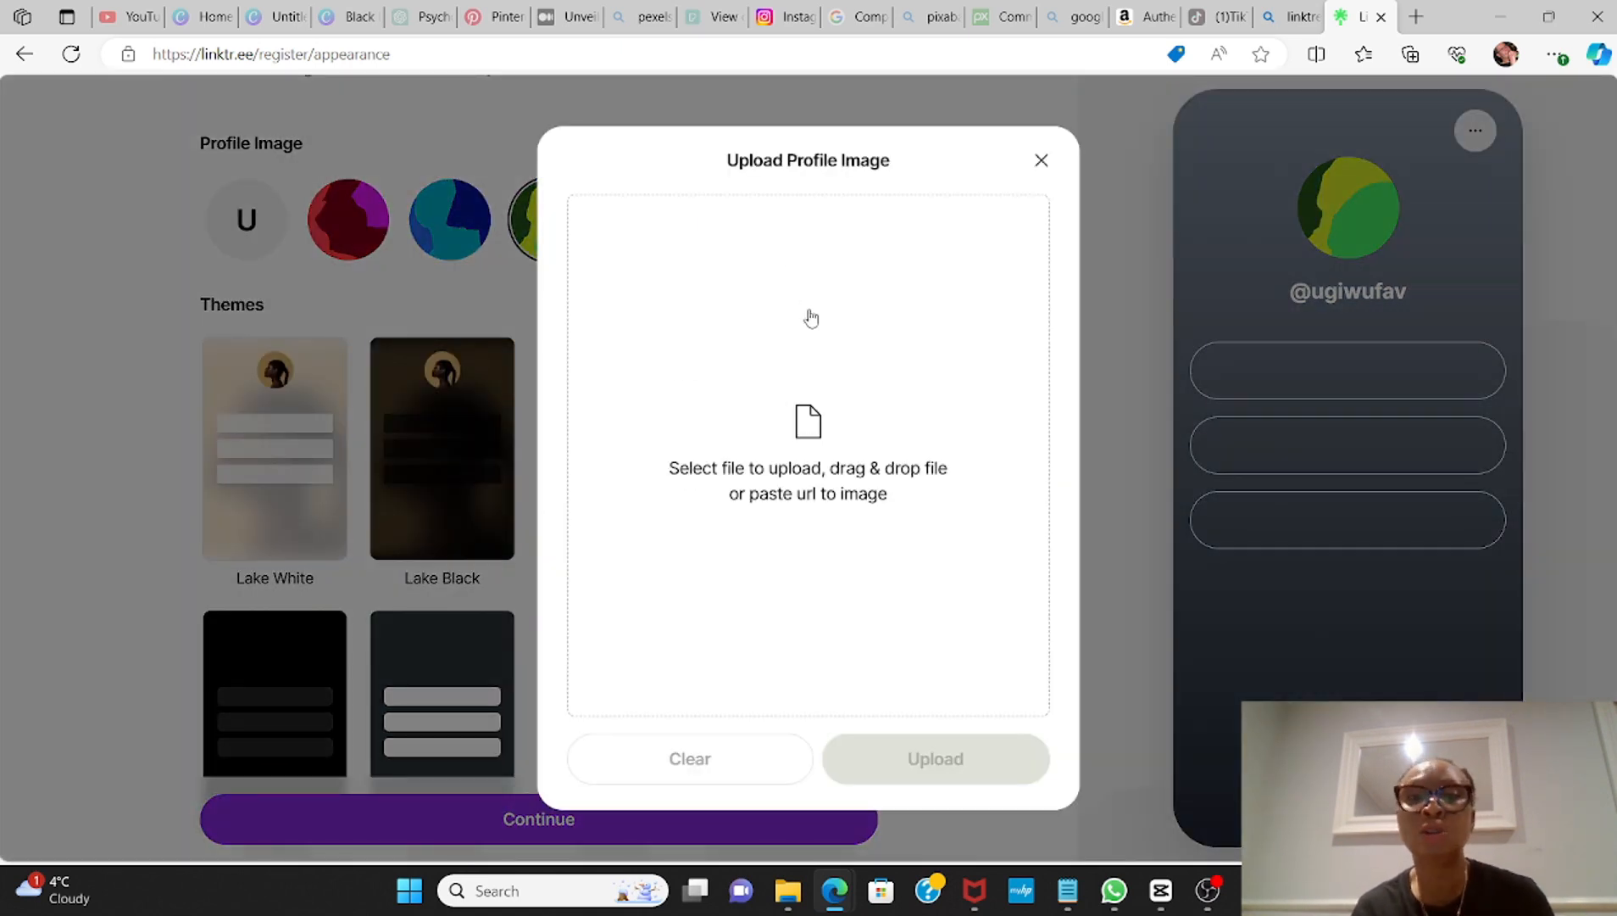
pyautogui.click(813, 439)
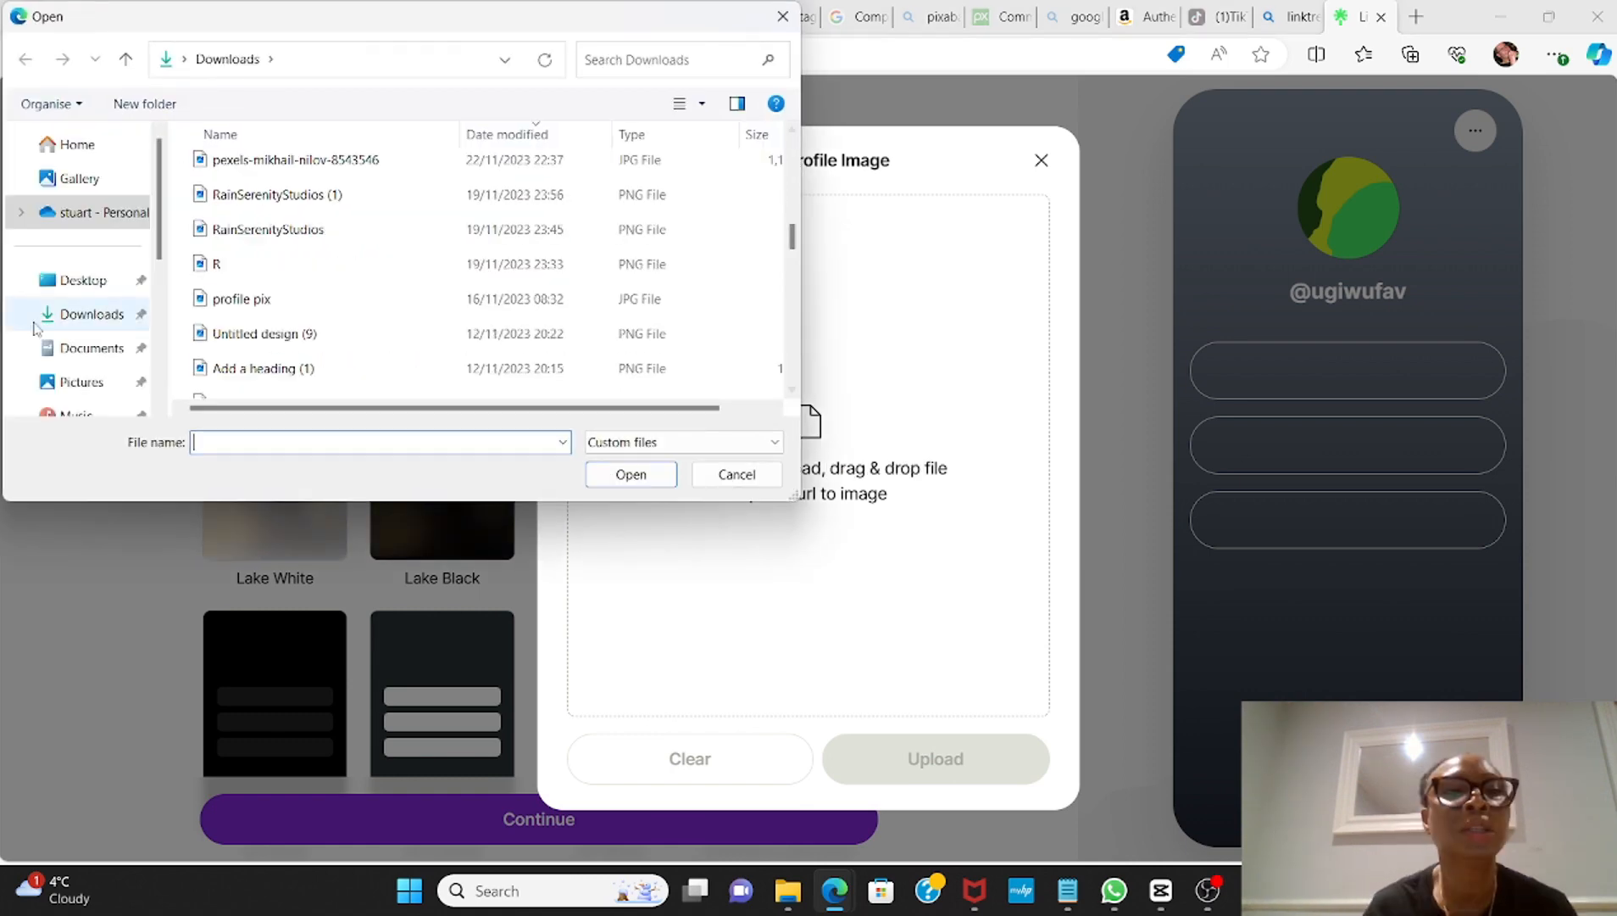
pyautogui.click(235, 304)
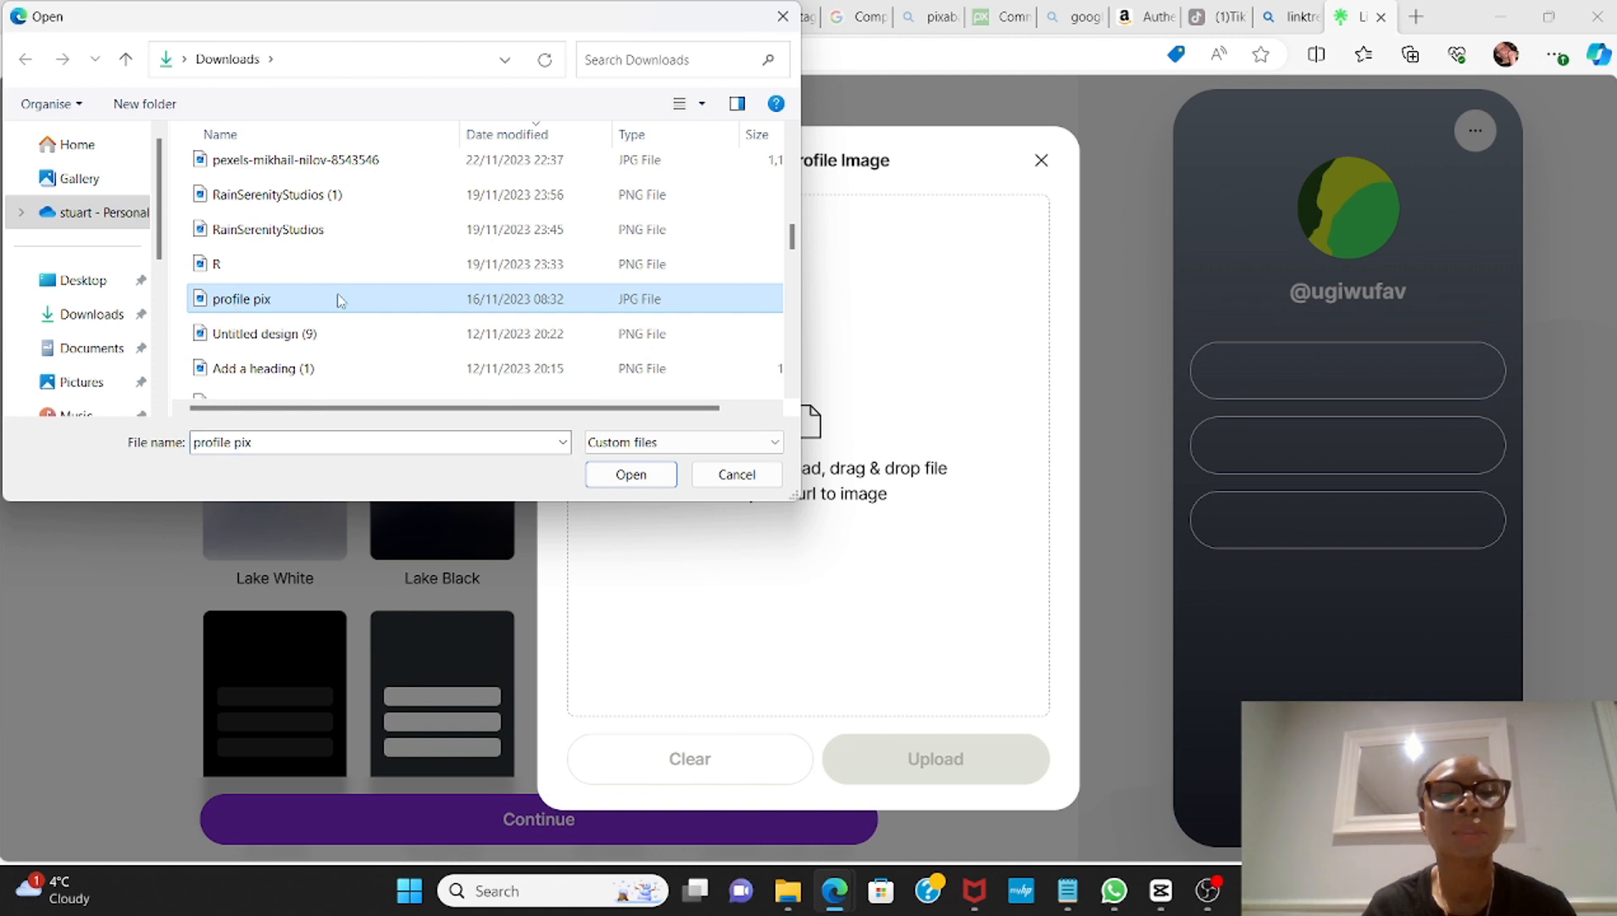
pyautogui.click(631, 474)
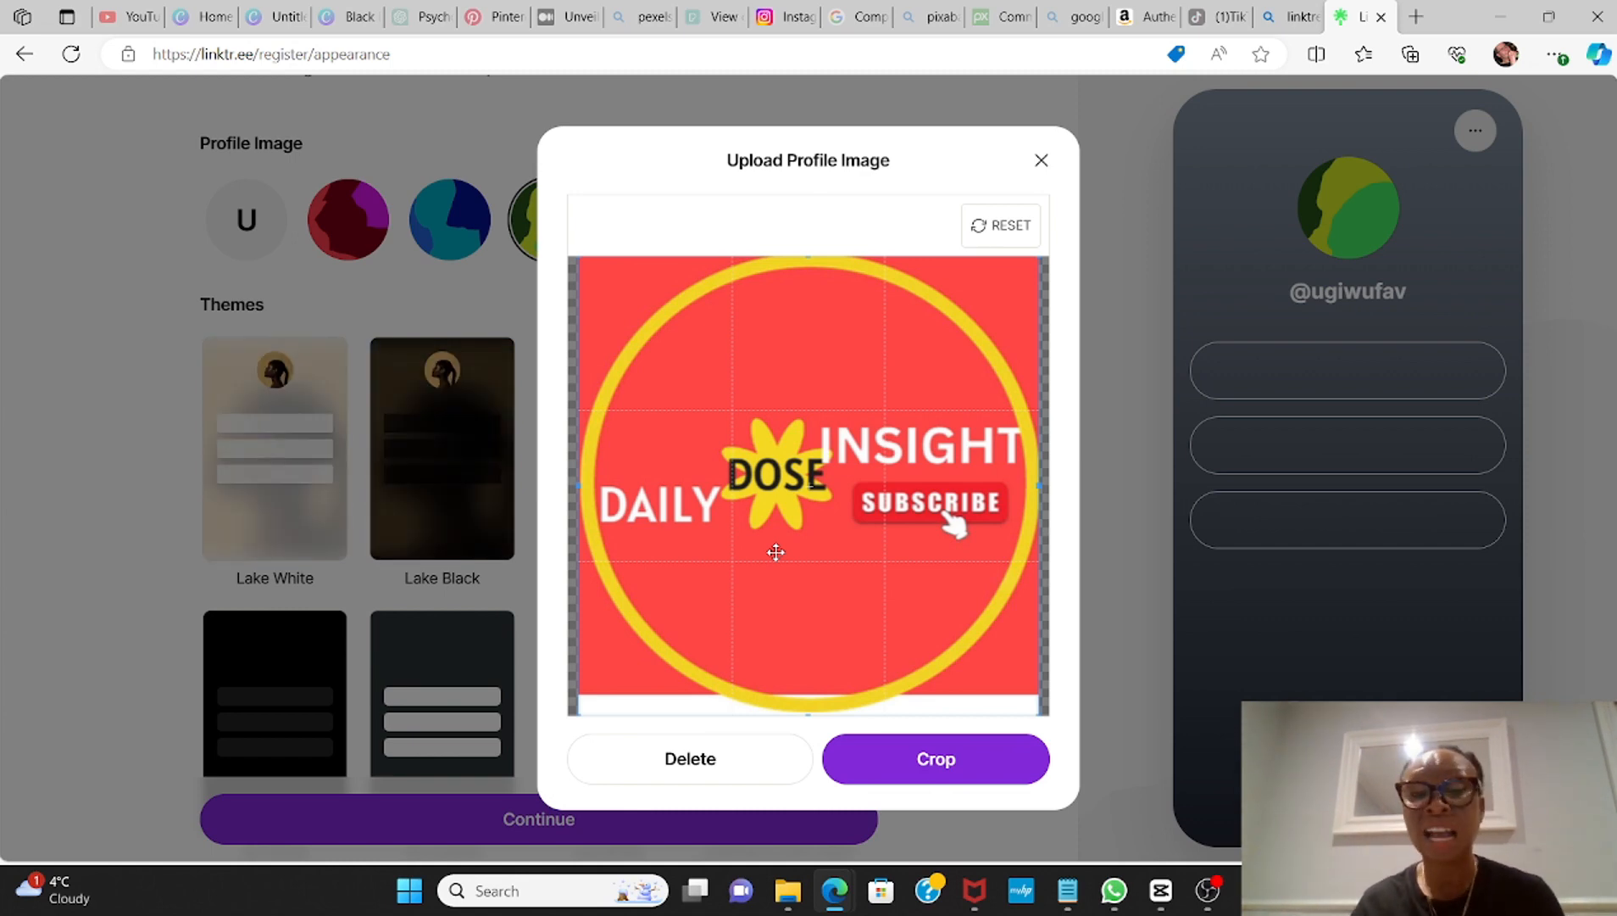
pyautogui.click(927, 767)
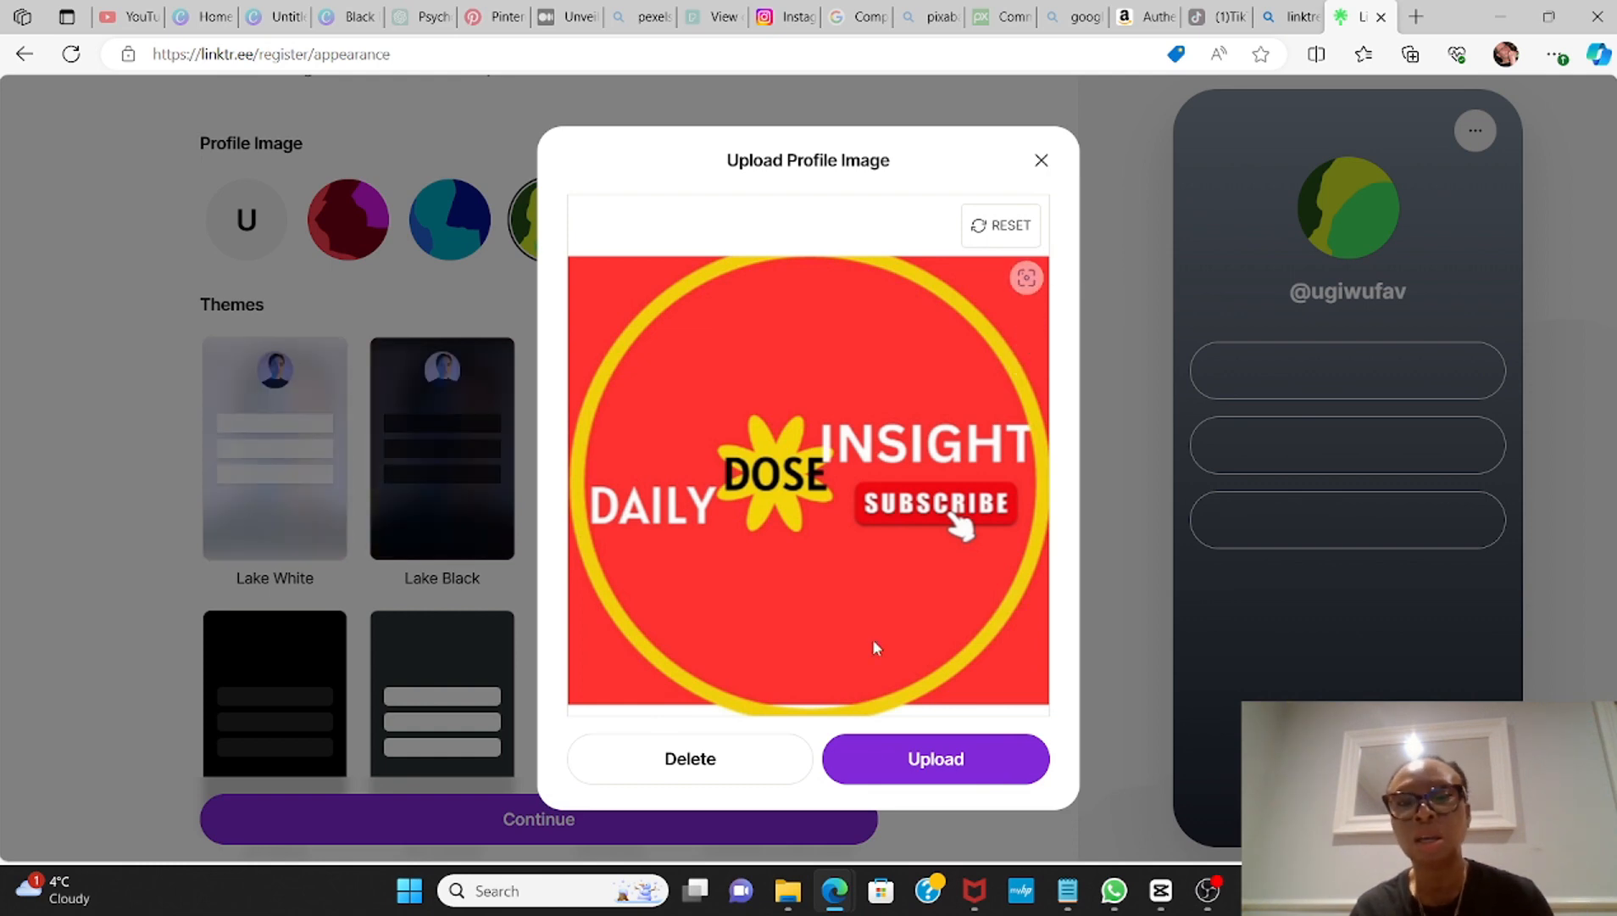
pyautogui.click(950, 761)
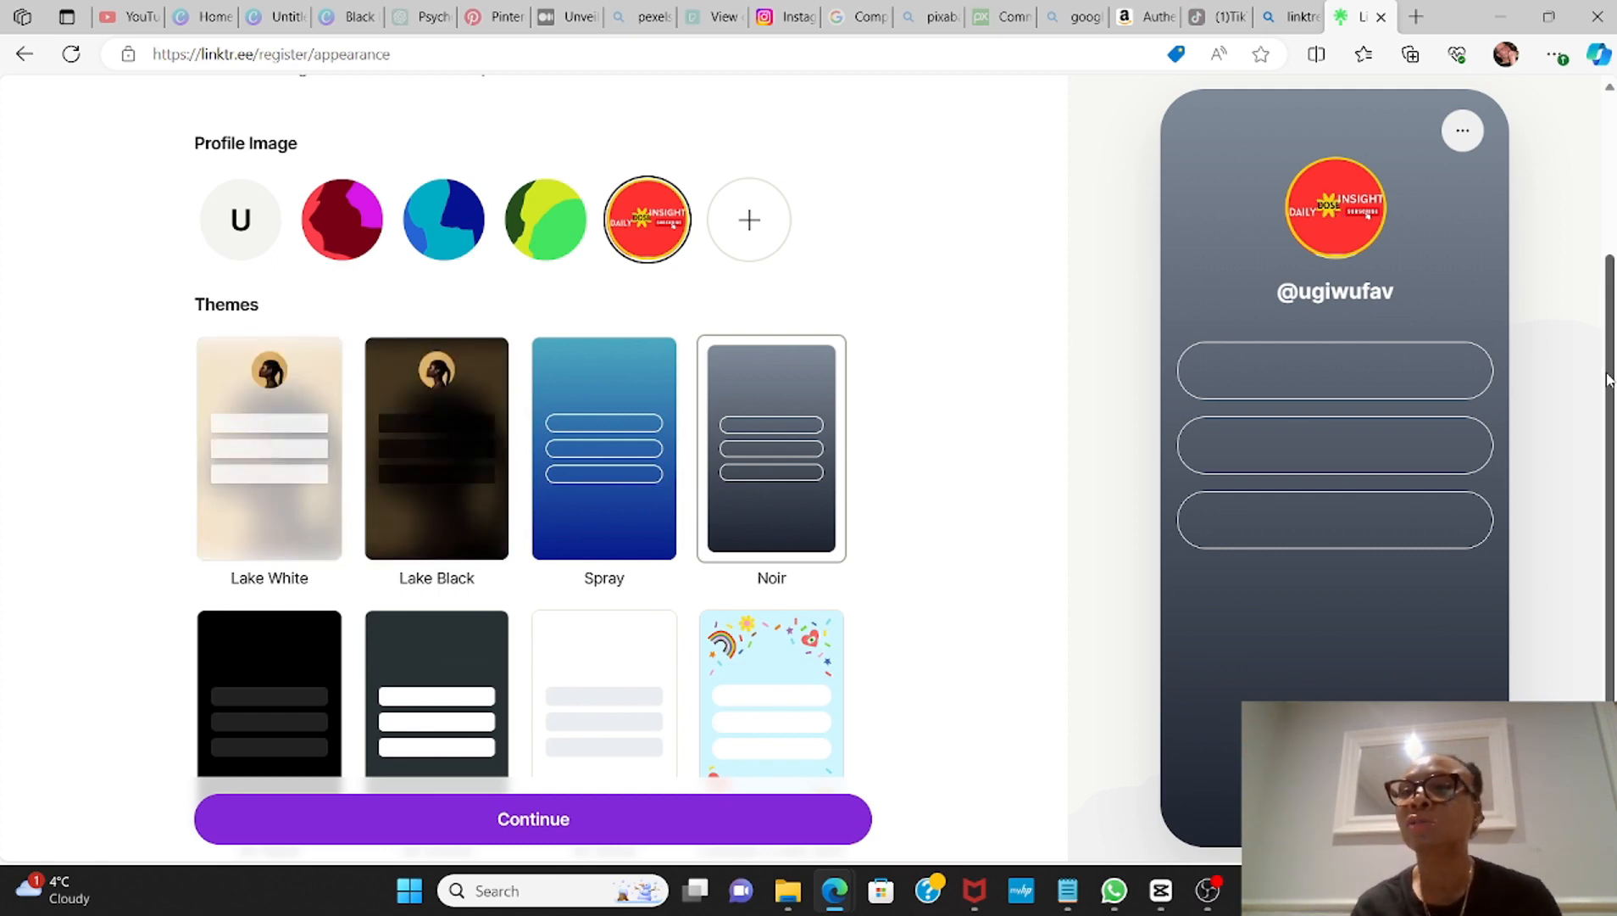
# Step: Apply the Air Black theme to the Linktree page
pyautogui.scroll(3, 1608, 380)
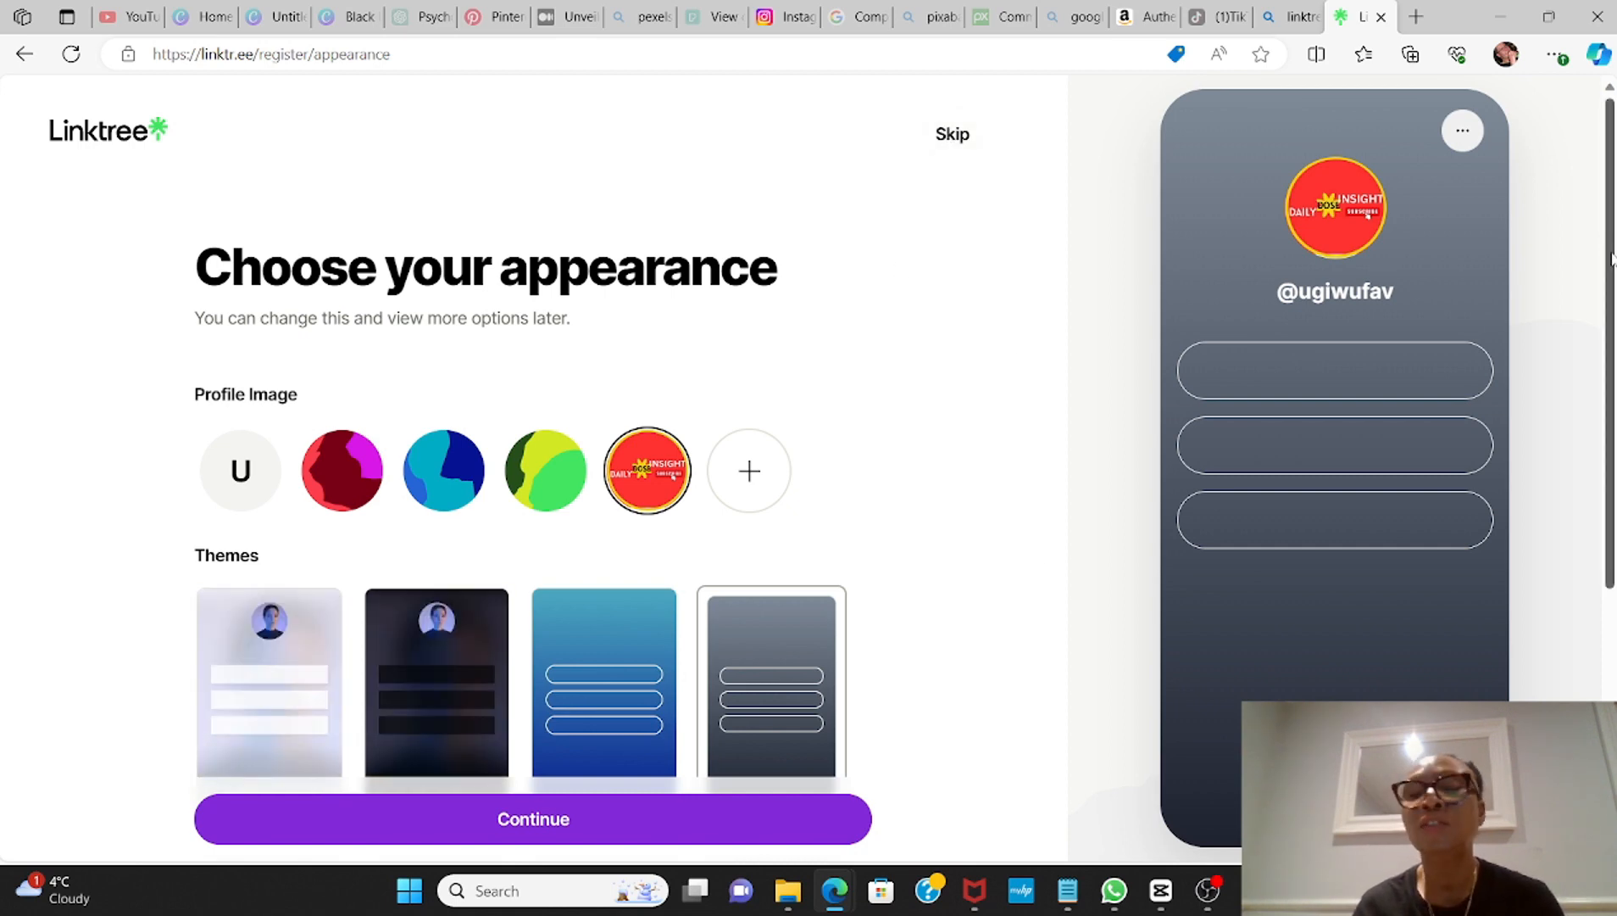
pyautogui.moveTo(1611, 259); pyautogui.dragTo(1612, 496)
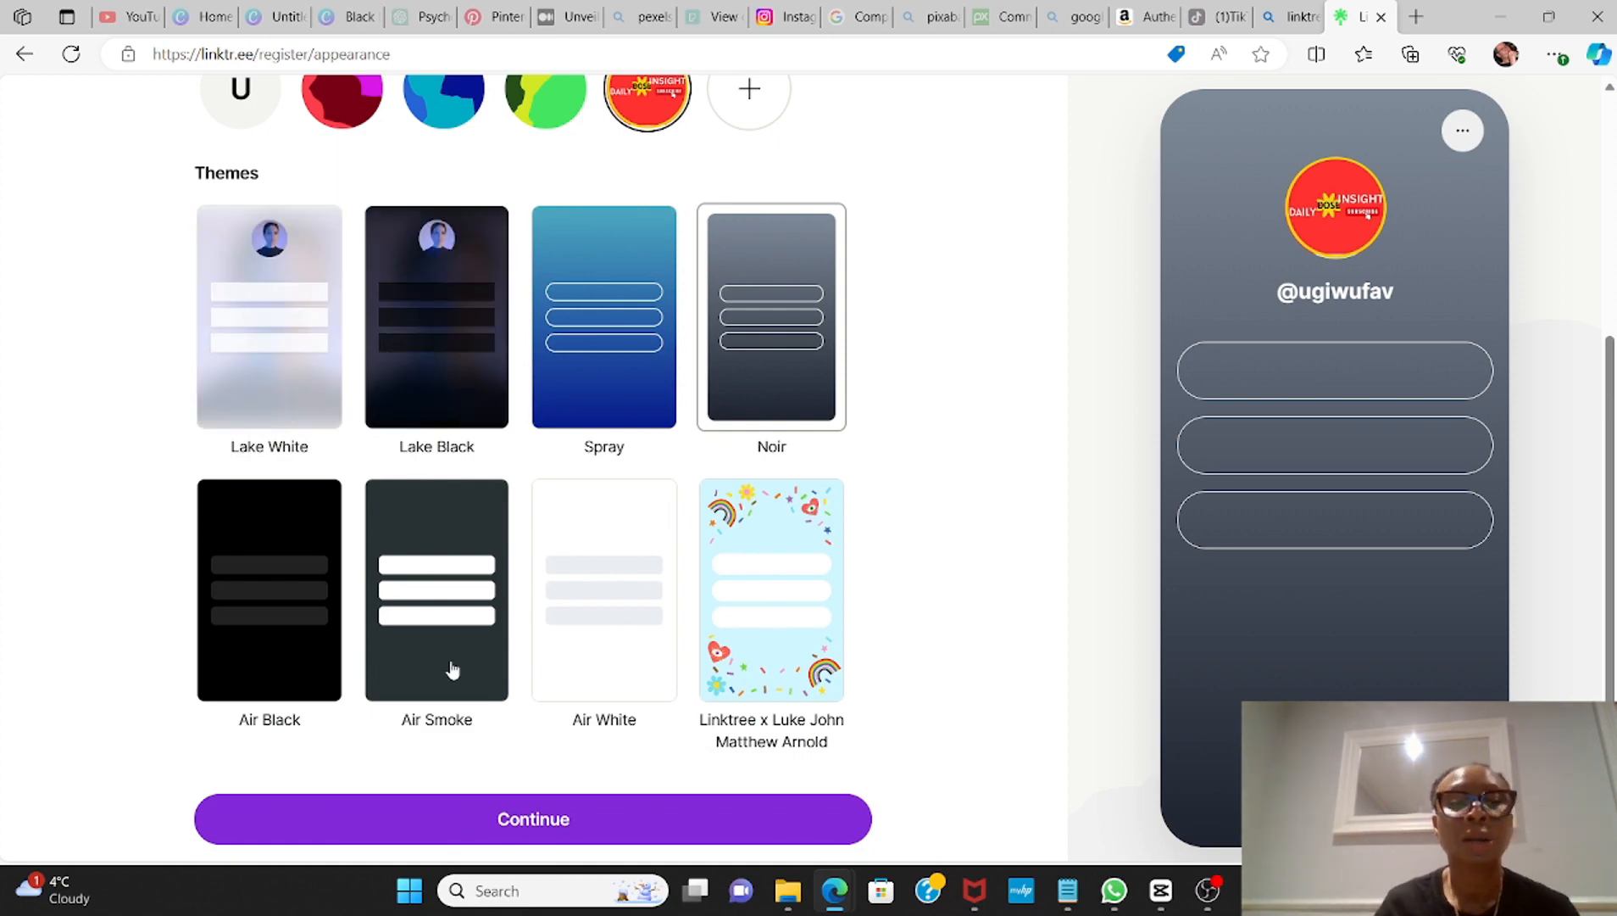
pyautogui.click(296, 519)
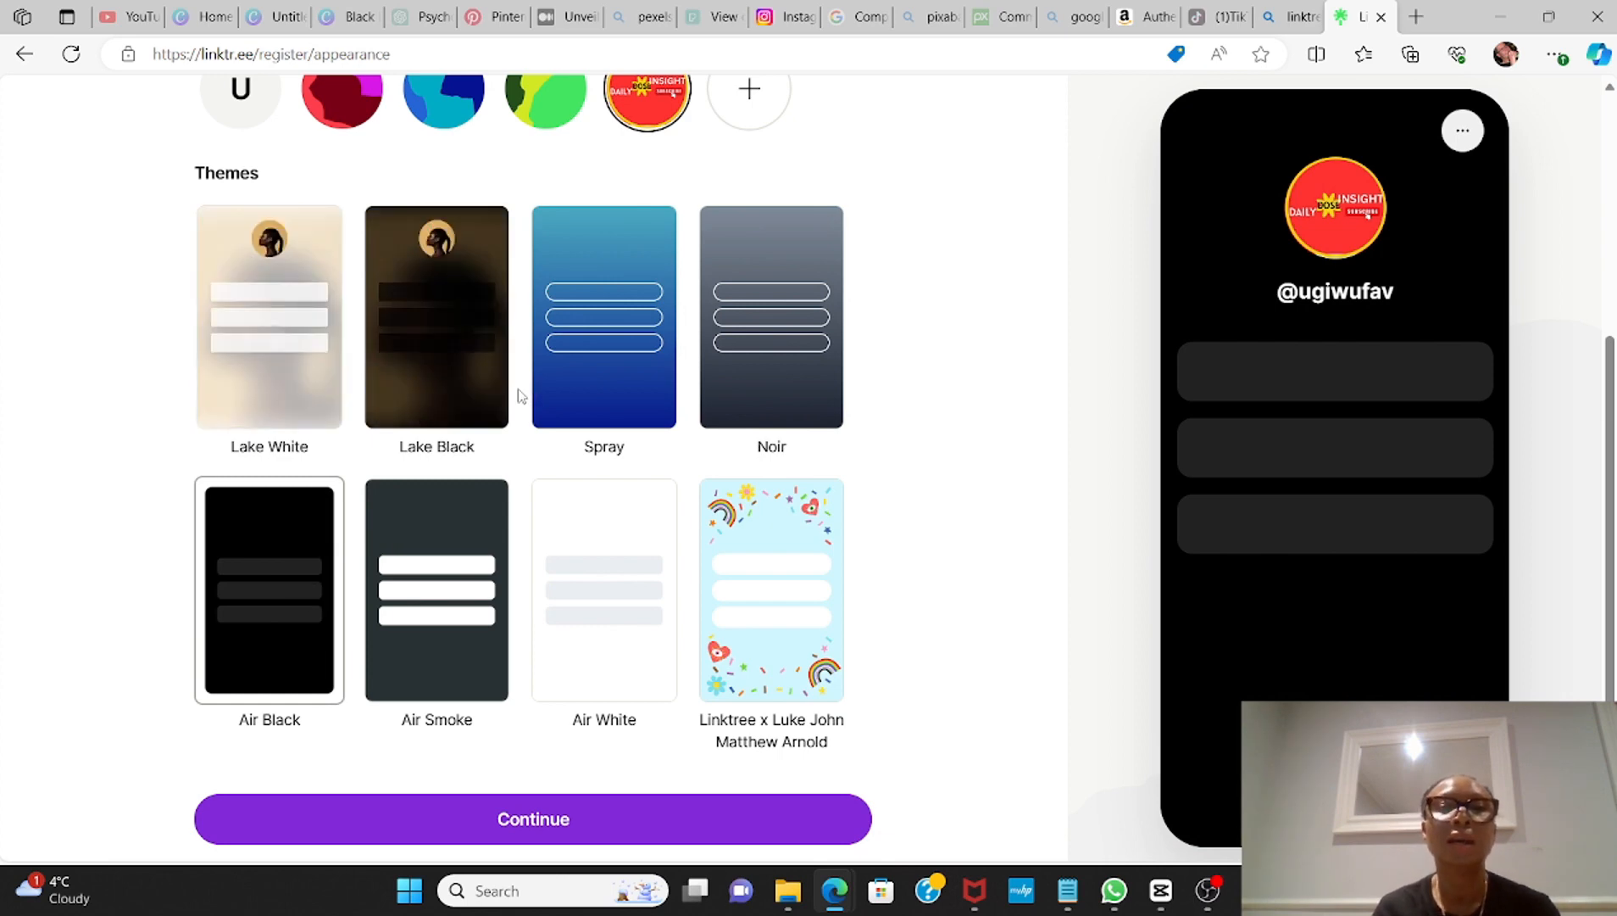
# Step: Try the Spray and Lake White themes, apply Lake Black to the Linktree page and continue to the link setup
pyautogui.click(589, 403)
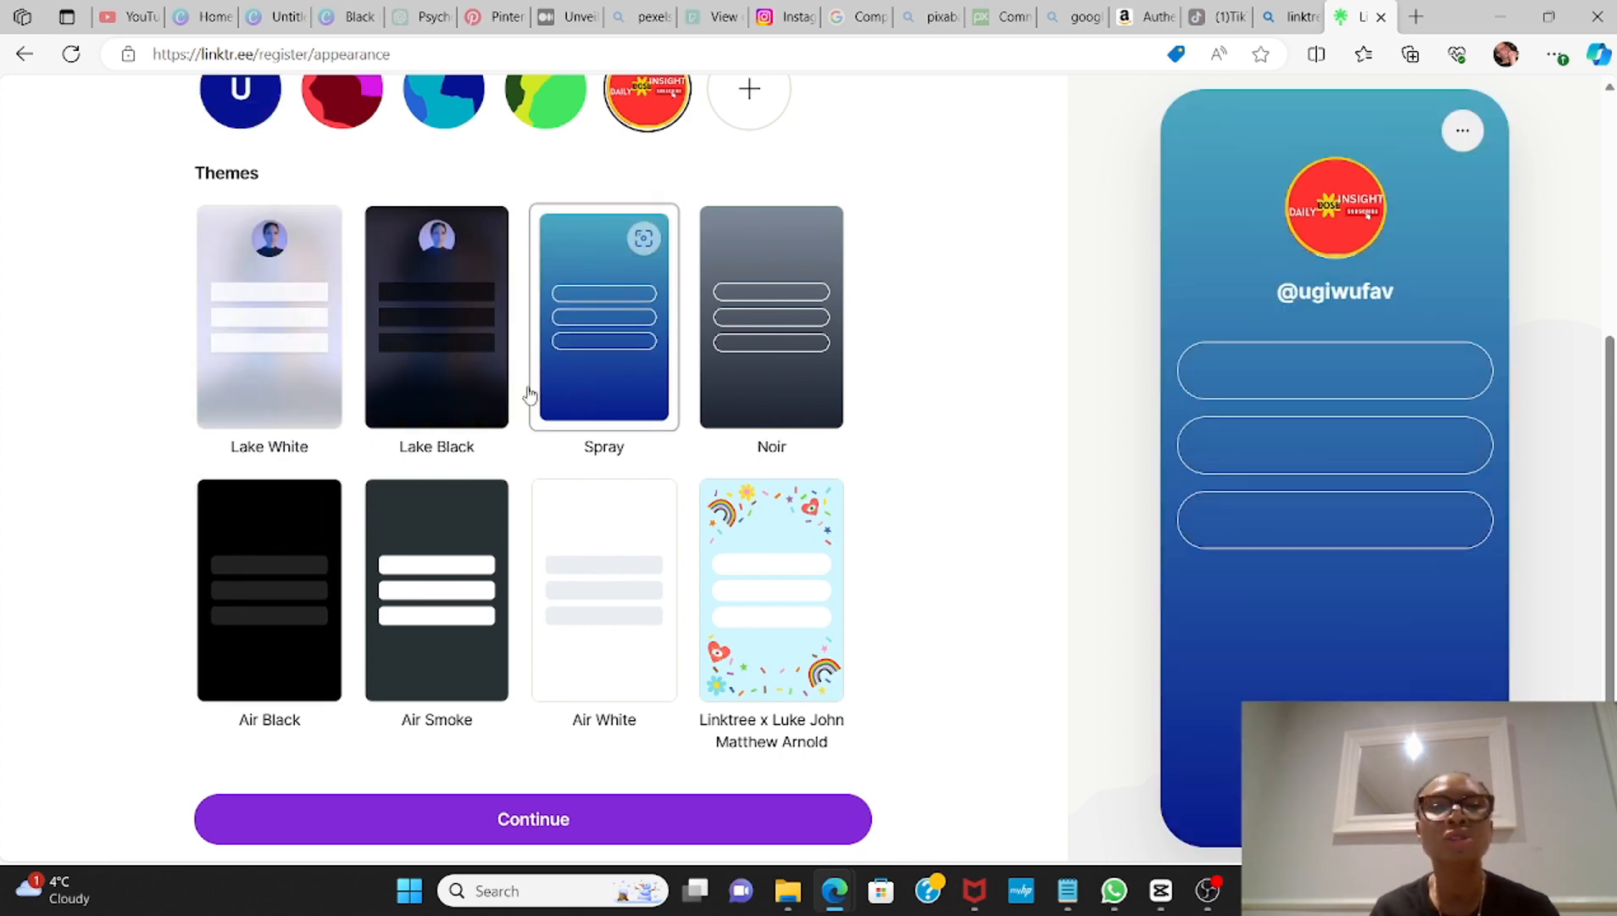
pyautogui.click(314, 373)
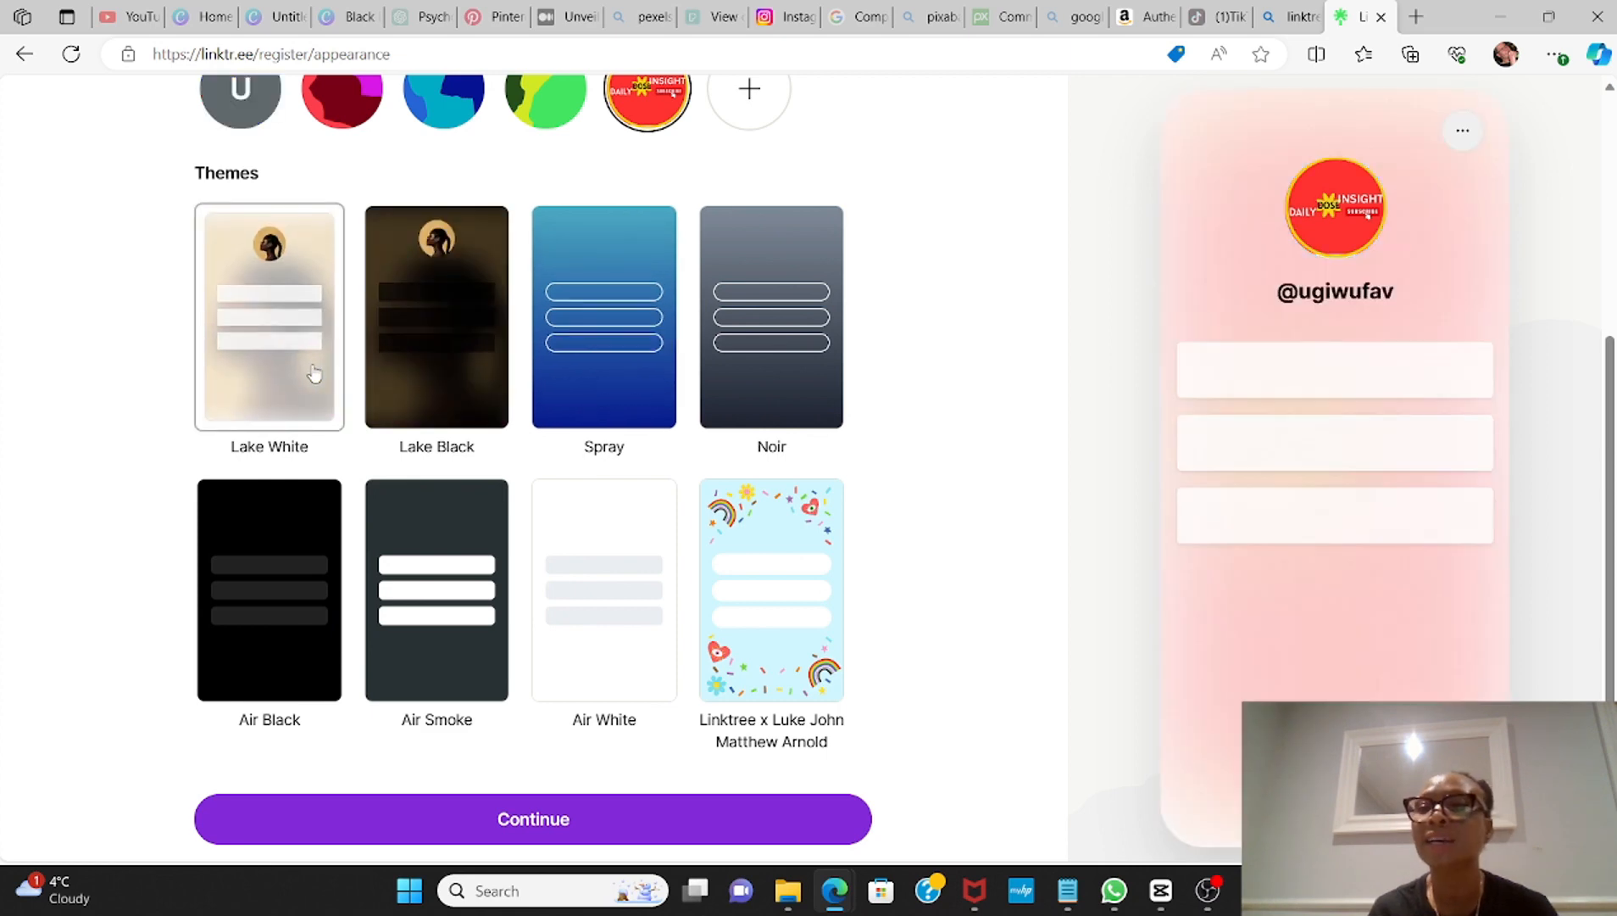
pyautogui.click(426, 380)
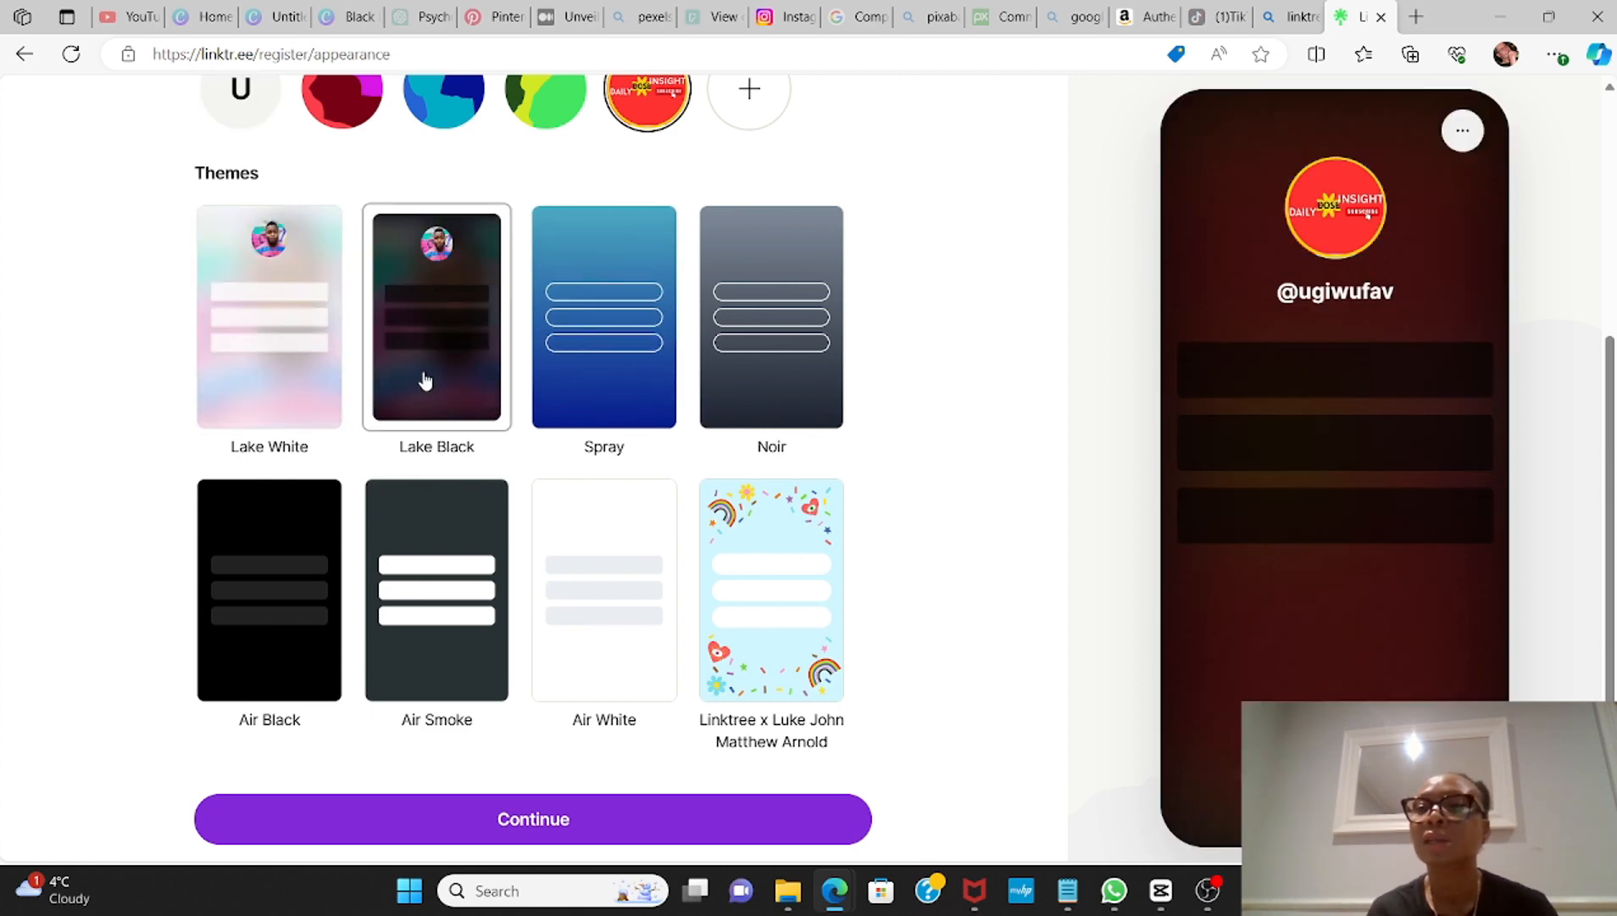
pyautogui.click(548, 824)
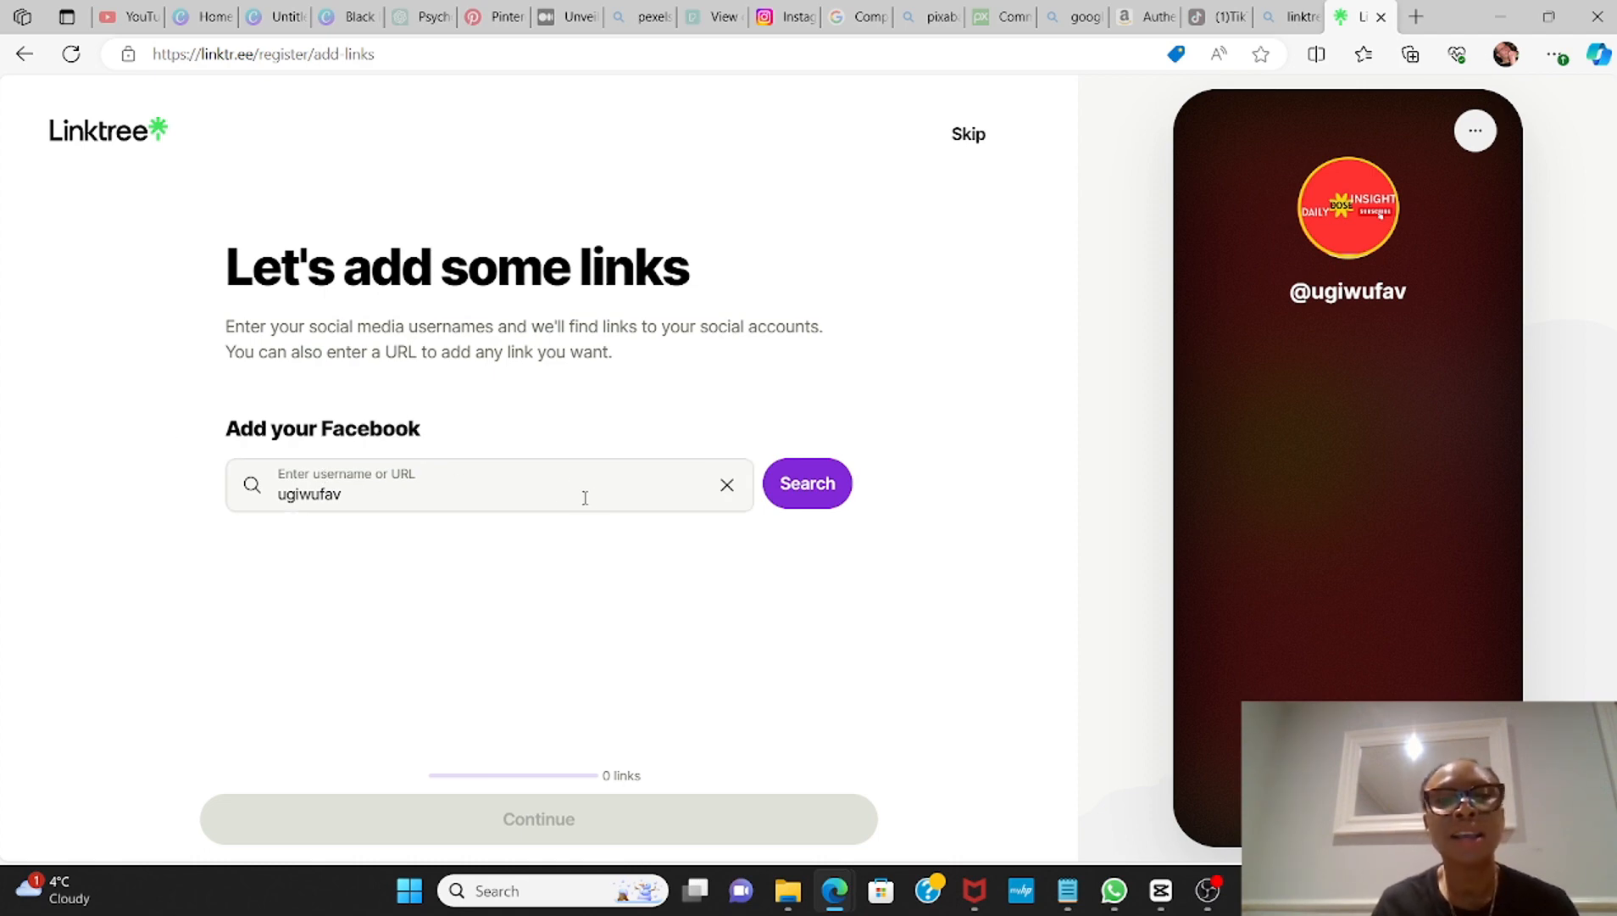
# Step: Search for the username OnlineCashCraft, add the matching OnlineCashCraft YouTube channel as a link and continue
pyautogui.click(457, 486)
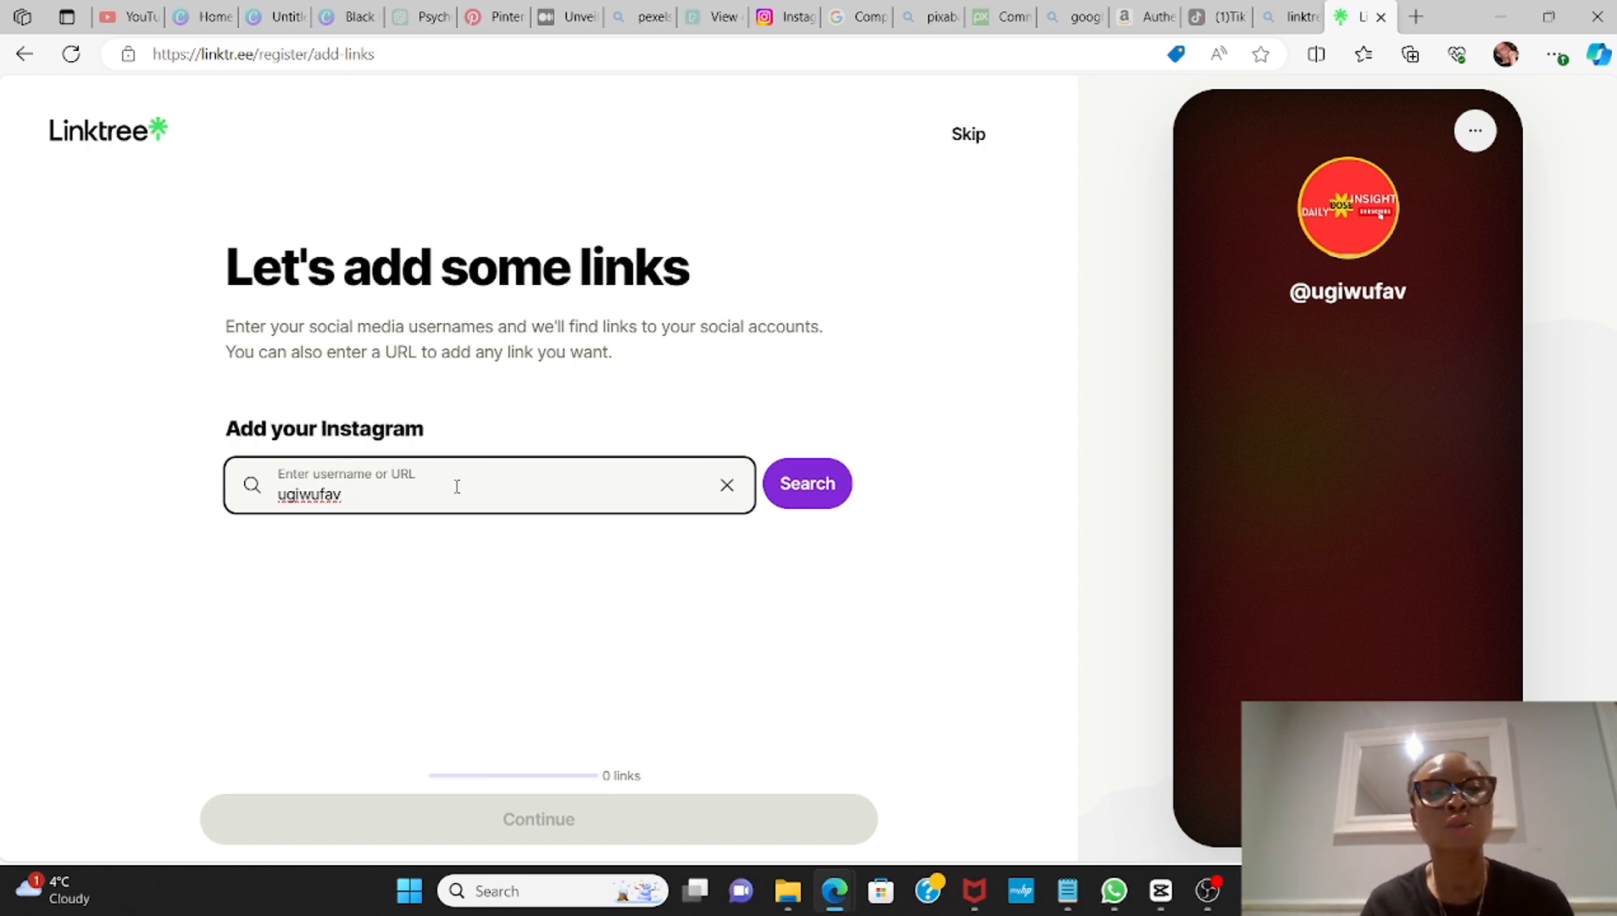
pyautogui.click(803, 500)
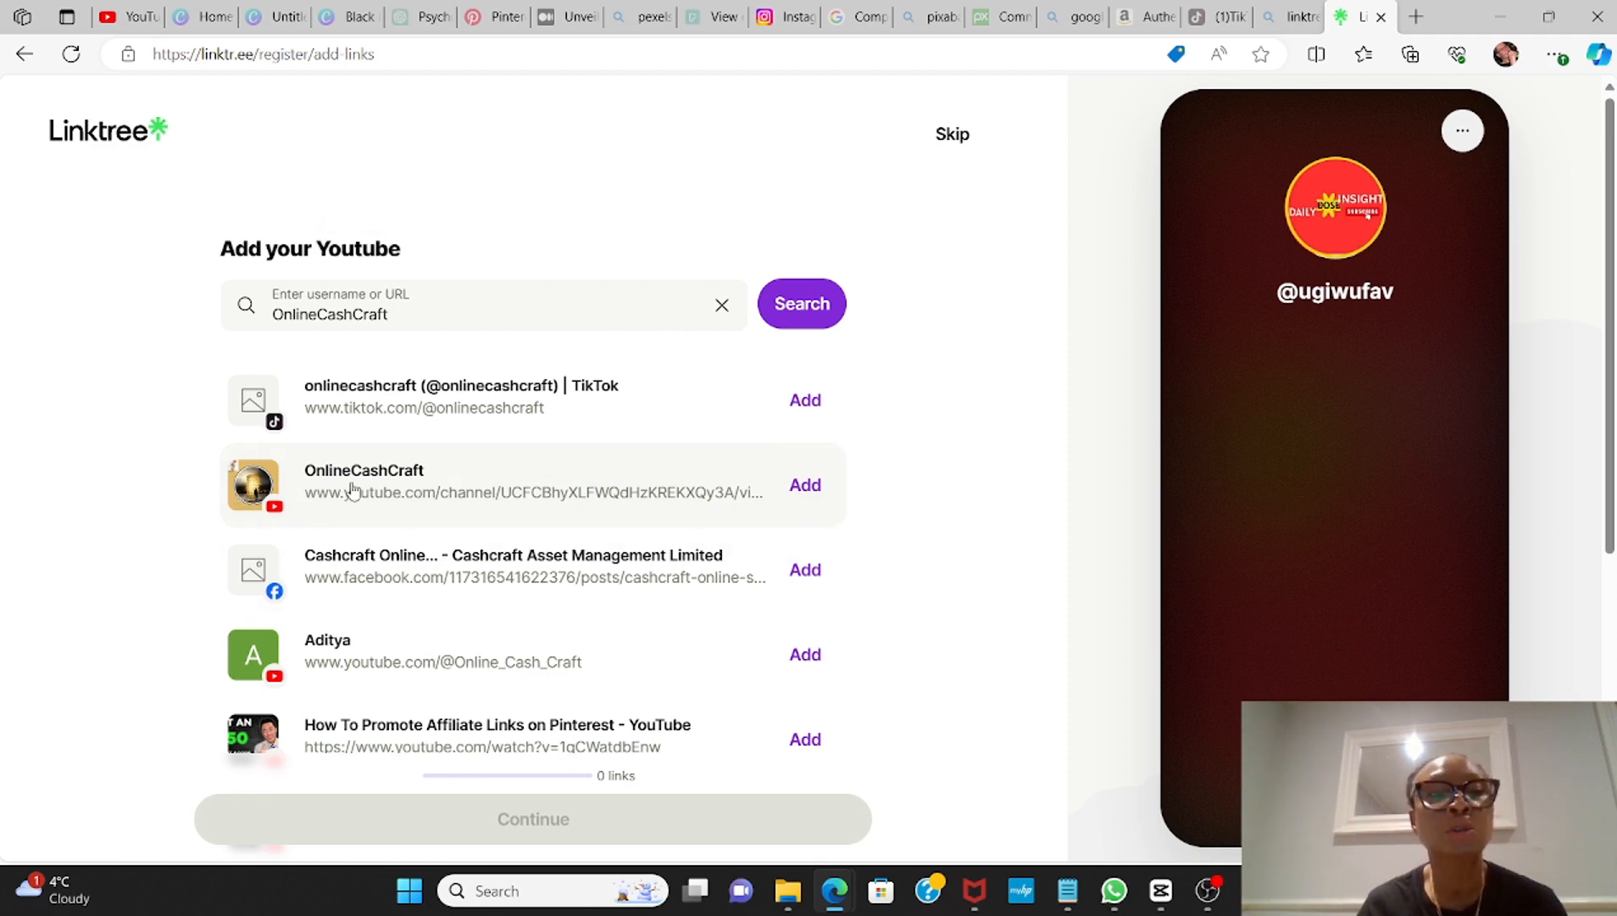
pyautogui.click(806, 486)
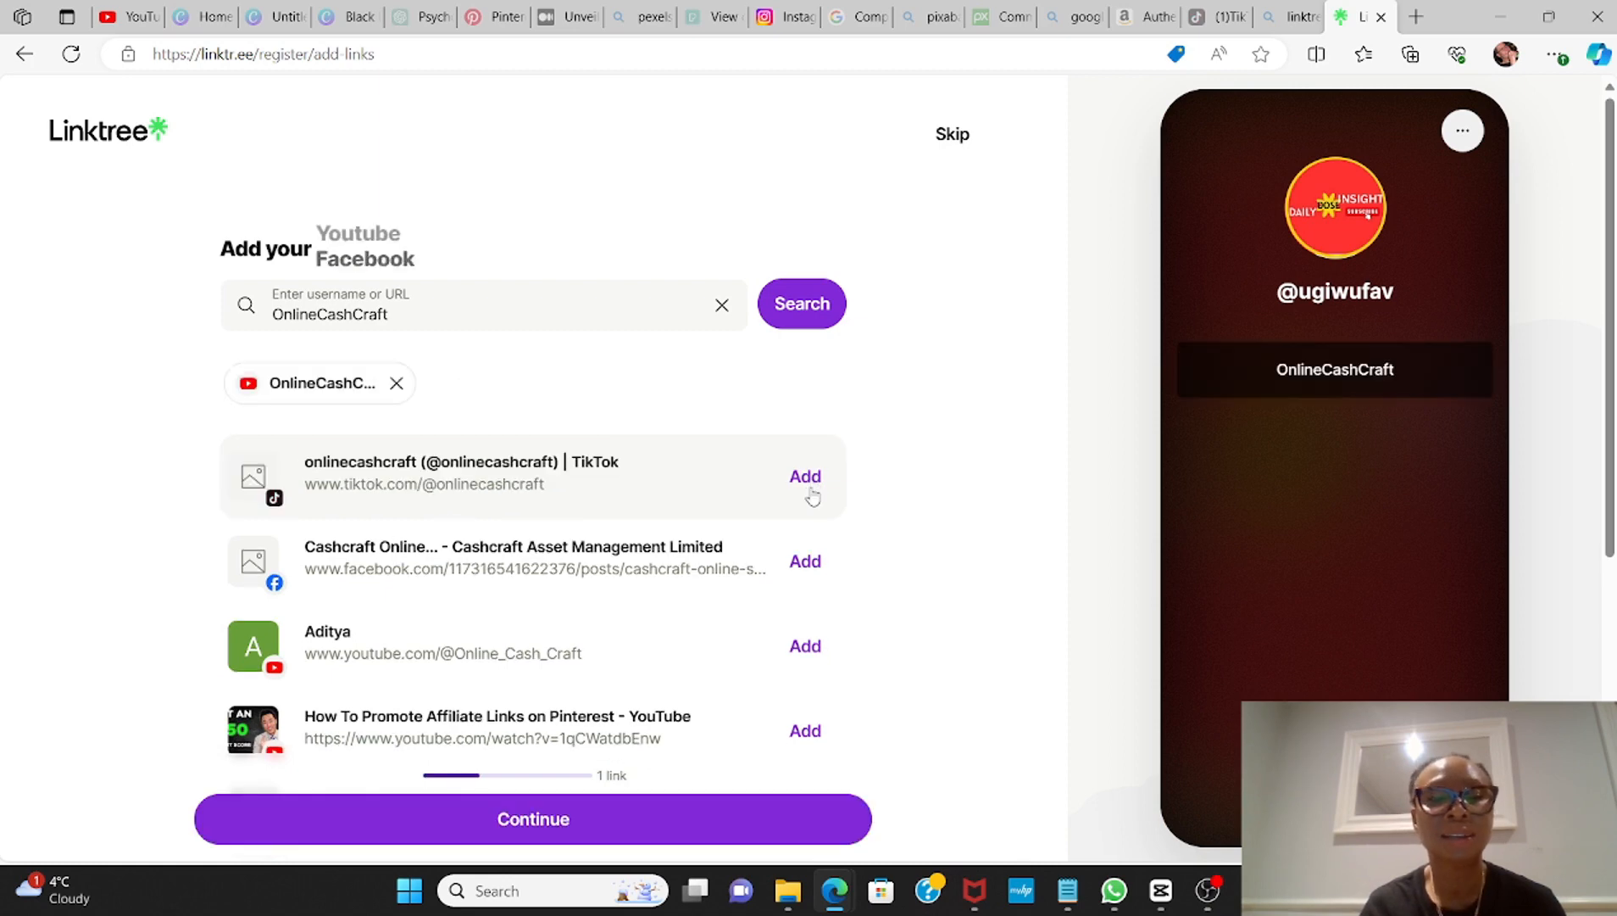
pyautogui.click(529, 821)
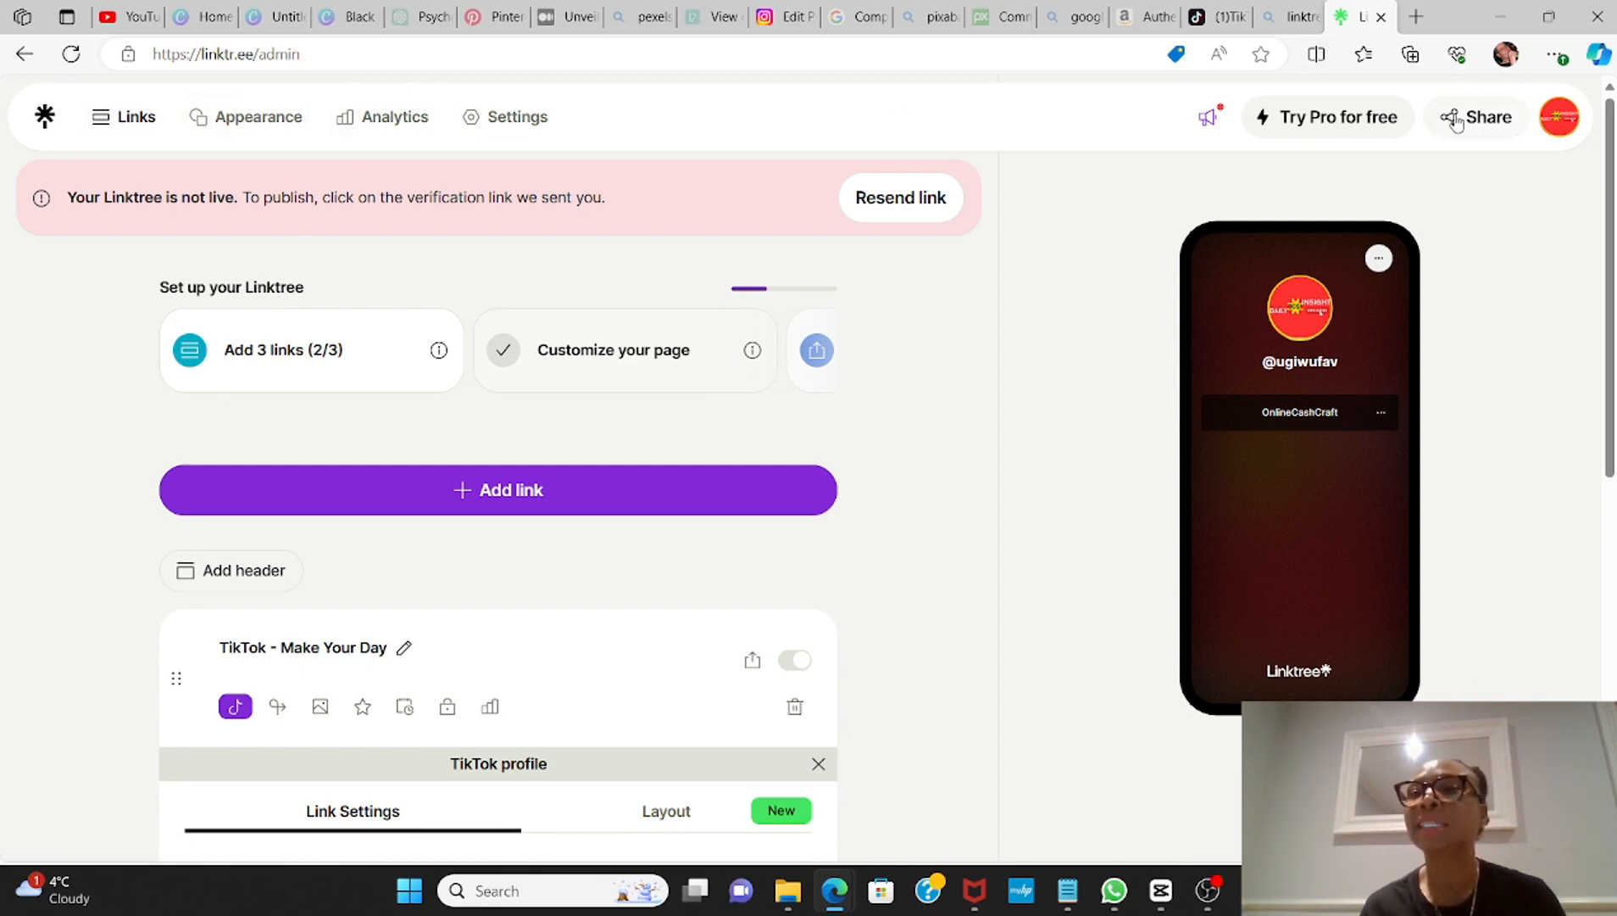
# Step: Examine the Linktree appearance options, including the profile fields, available themes and custom backgrounds
pyautogui.click(256, 124)
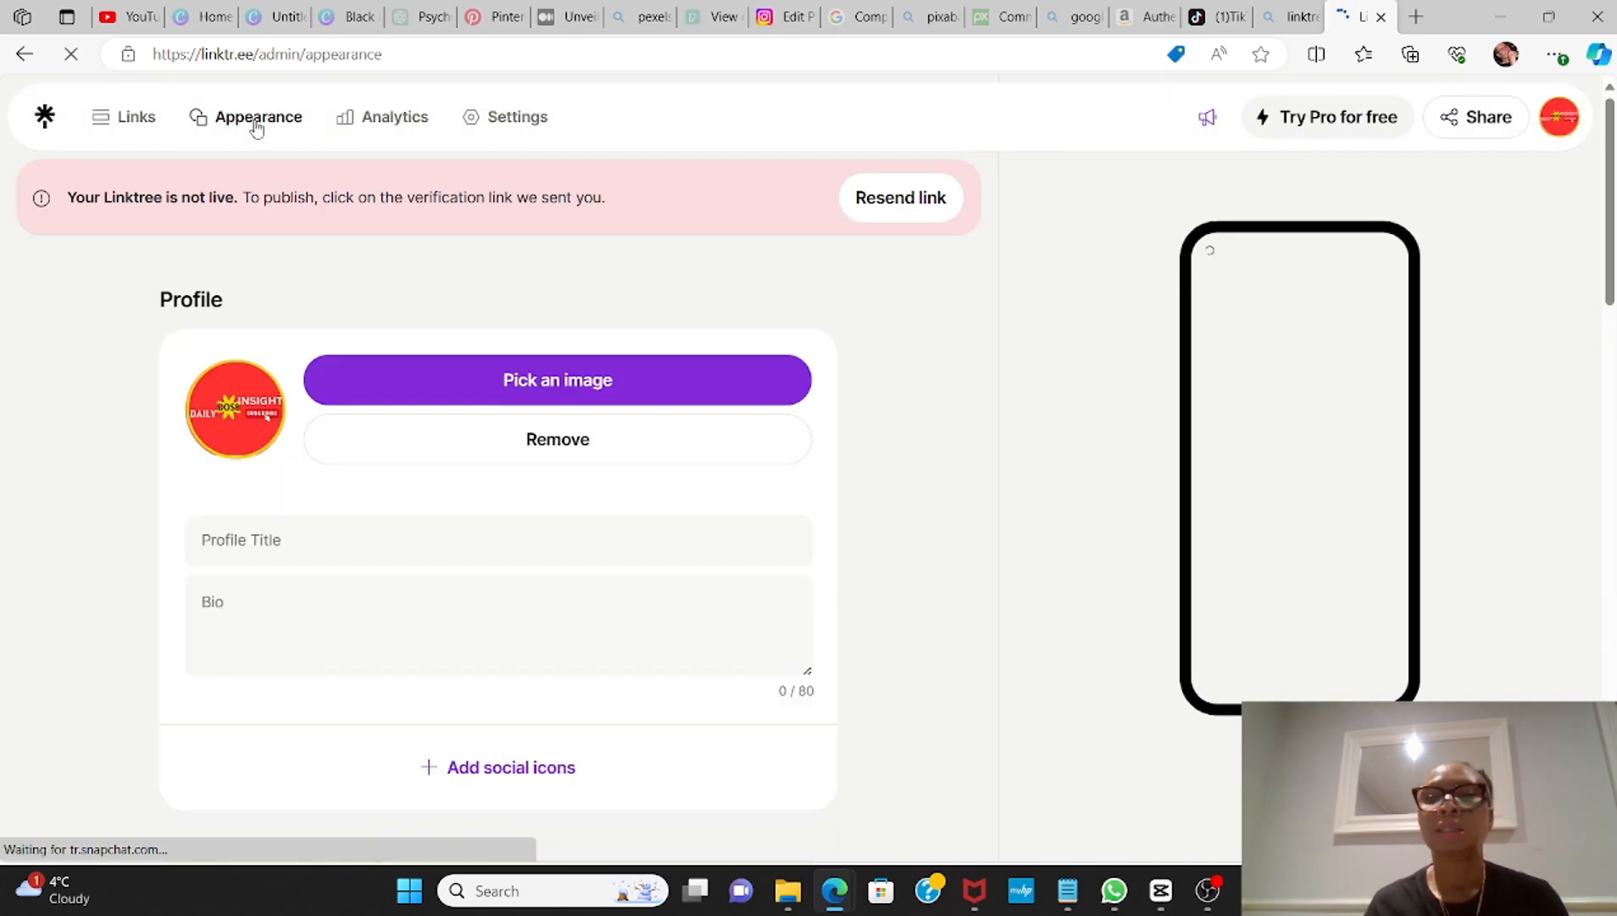
pyautogui.moveTo(1609, 169); pyautogui.dragTo(1609, 638)
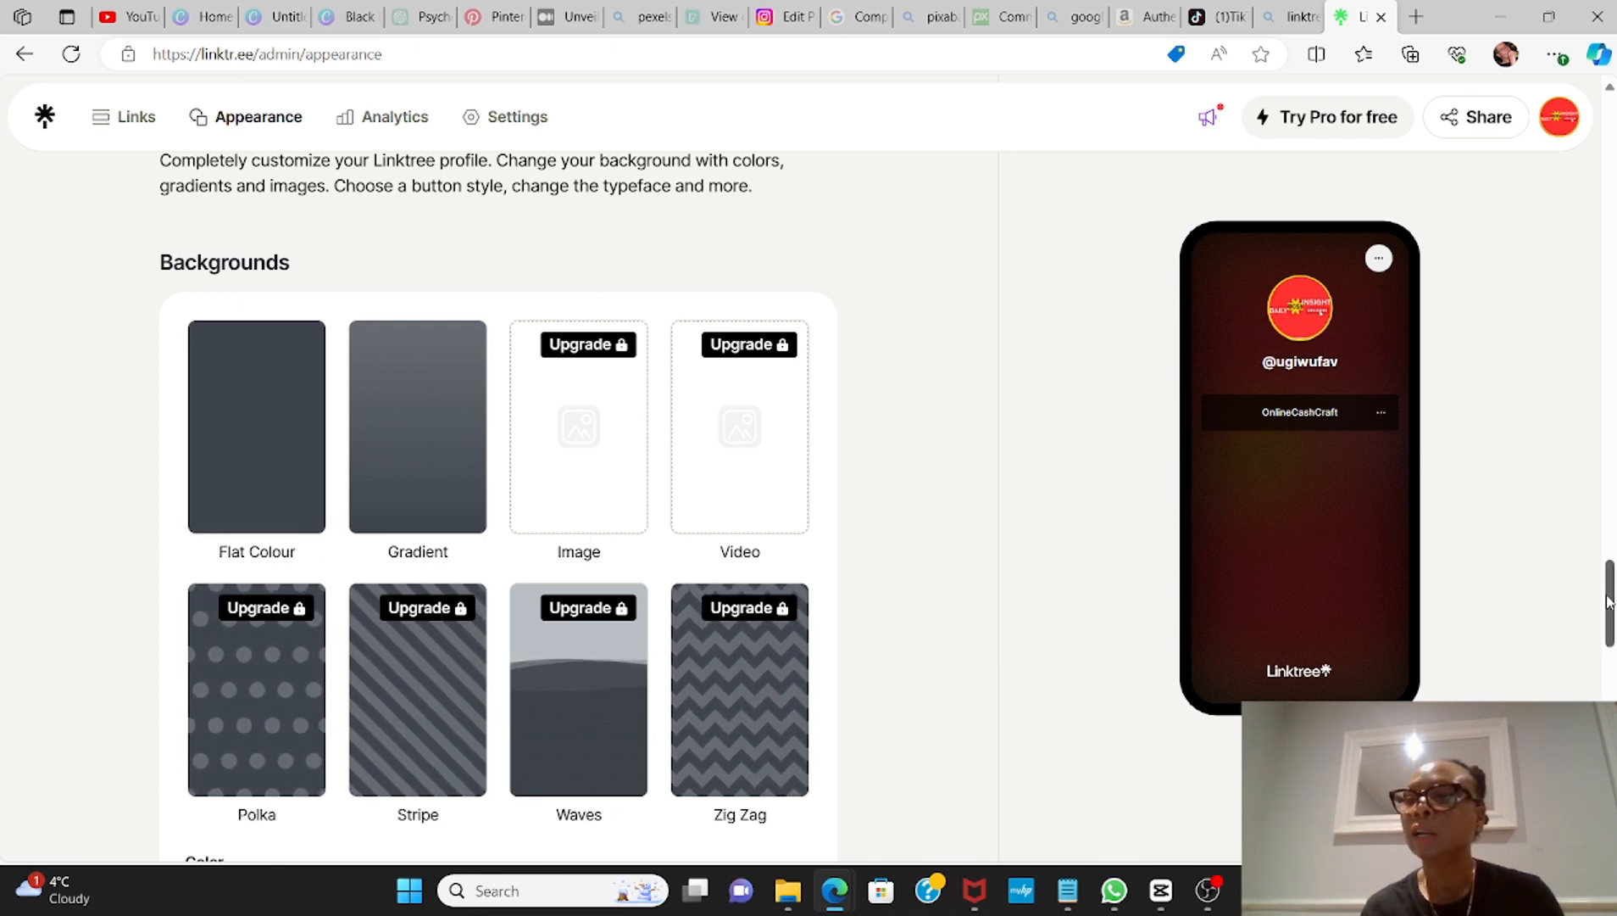
pyautogui.moveTo(1608, 603); pyautogui.dragTo(1571, 422)
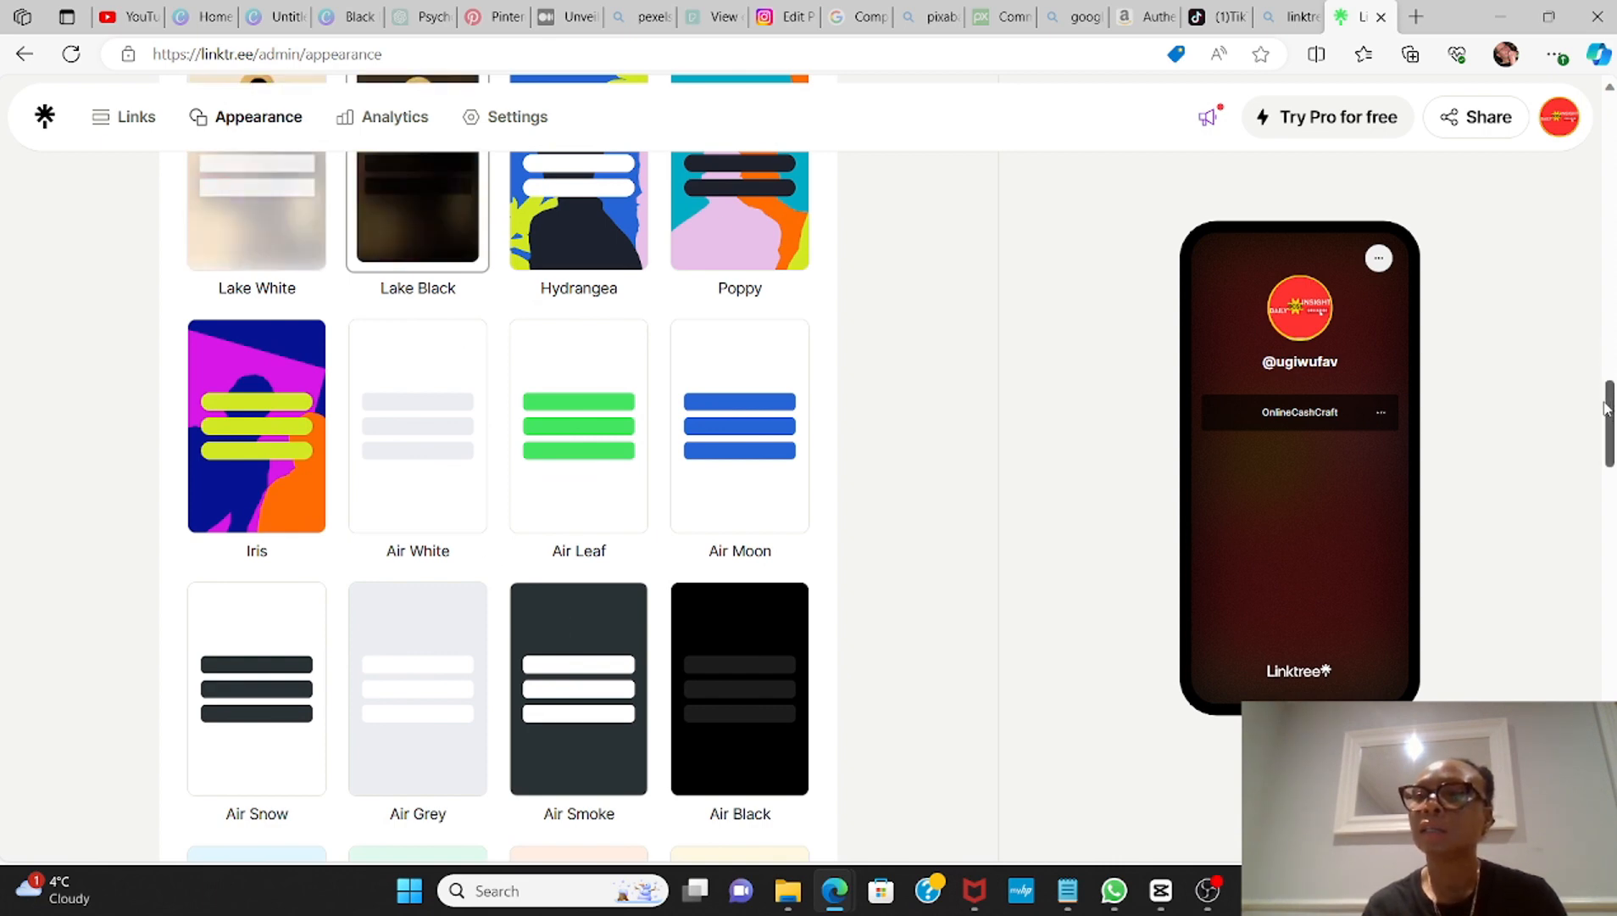
pyautogui.moveTo(1610, 412); pyautogui.dragTo(1609, 278)
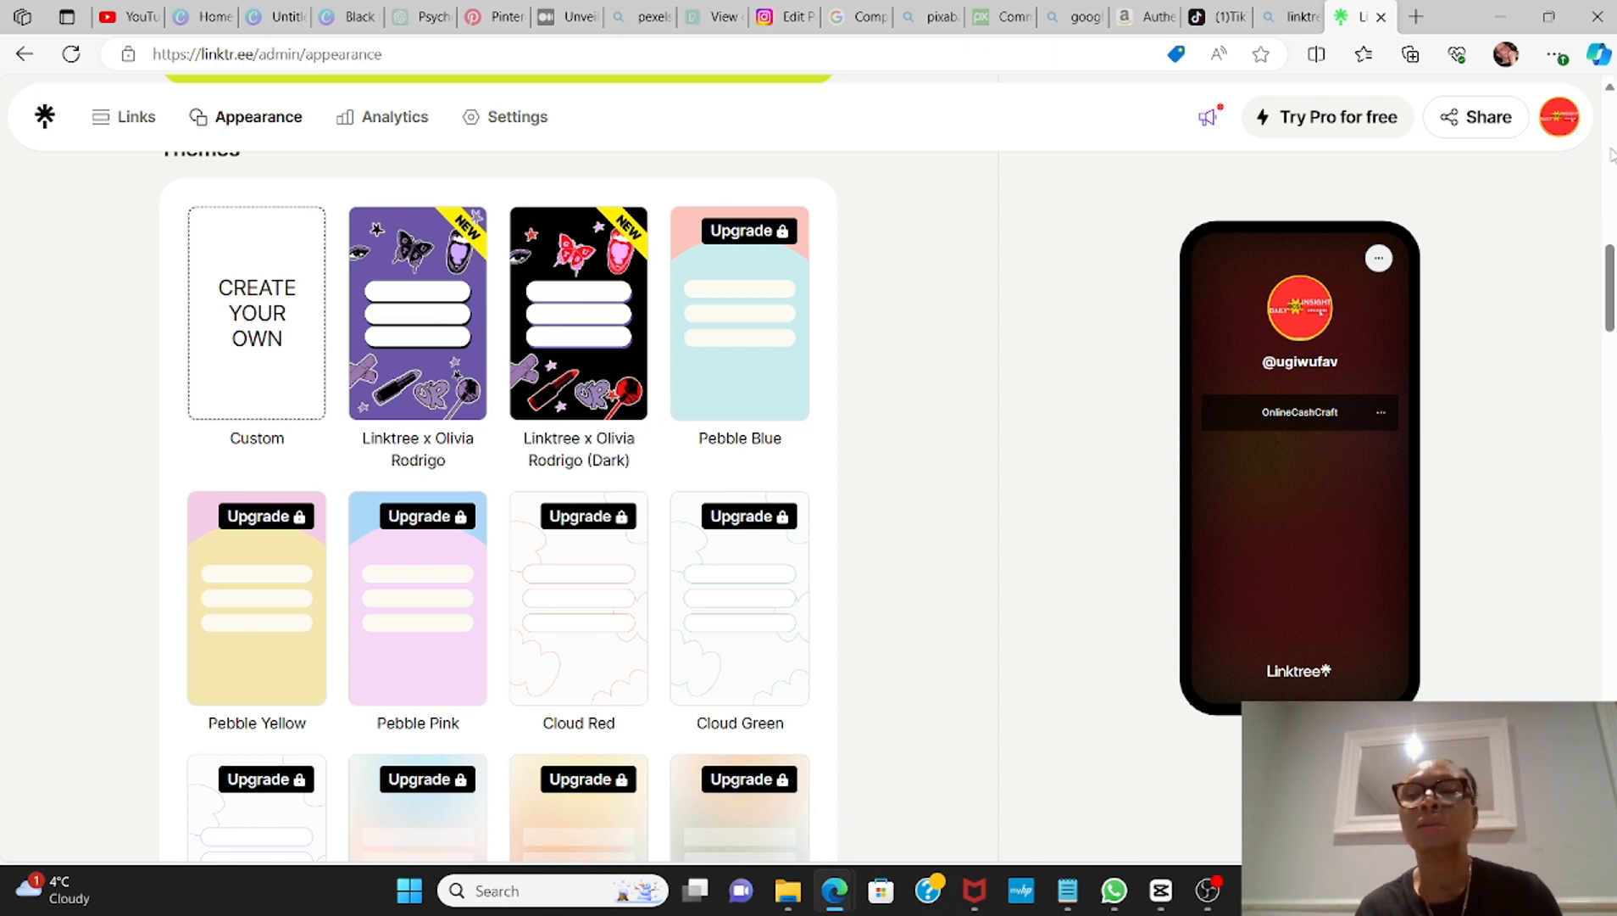
pyautogui.moveTo(1609, 290); pyautogui.dragTo(1609, 475)
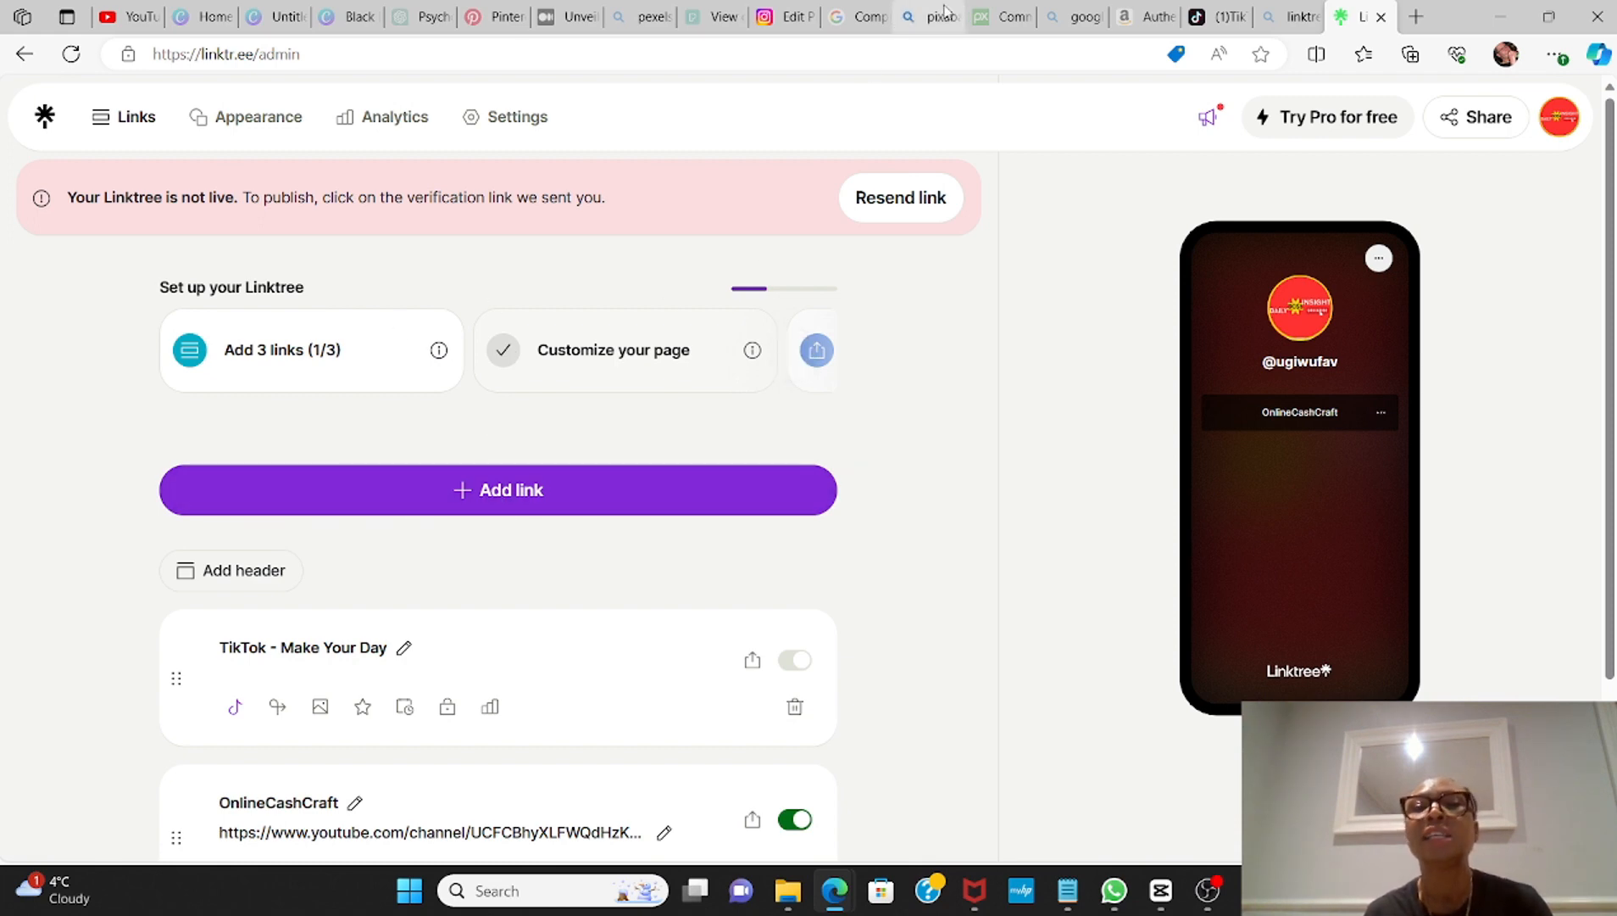
# Step: Bring up the form for adding a new link and review the platforms available for sharing the Linktree
pyautogui.moveTo(1138, 34)
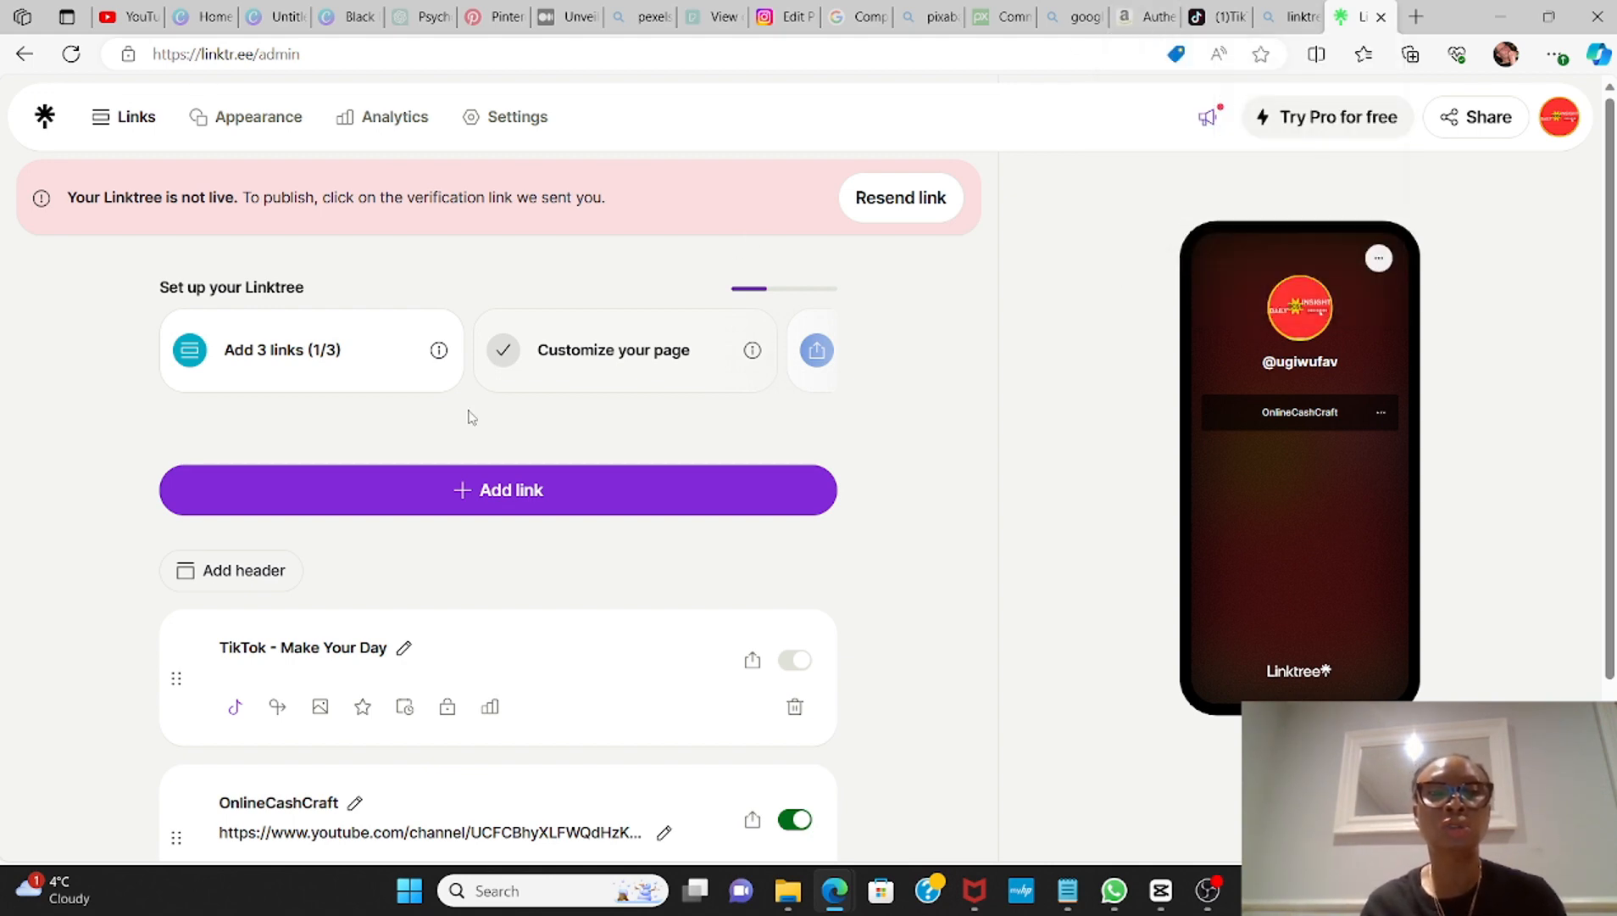
pyautogui.click(523, 489)
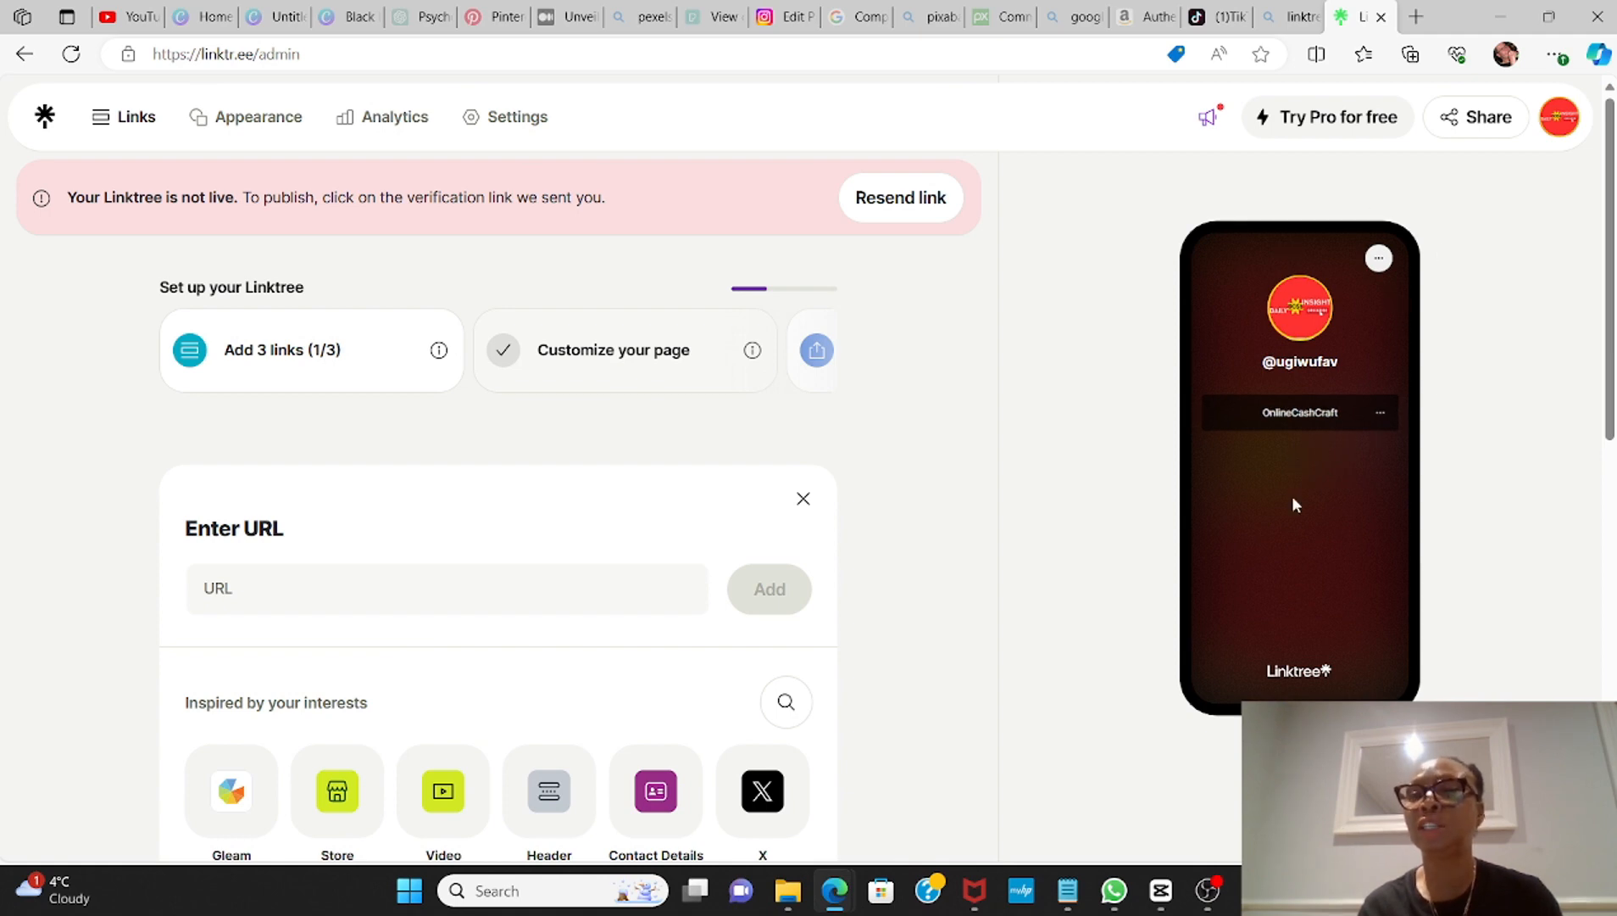
pyautogui.click(1485, 118)
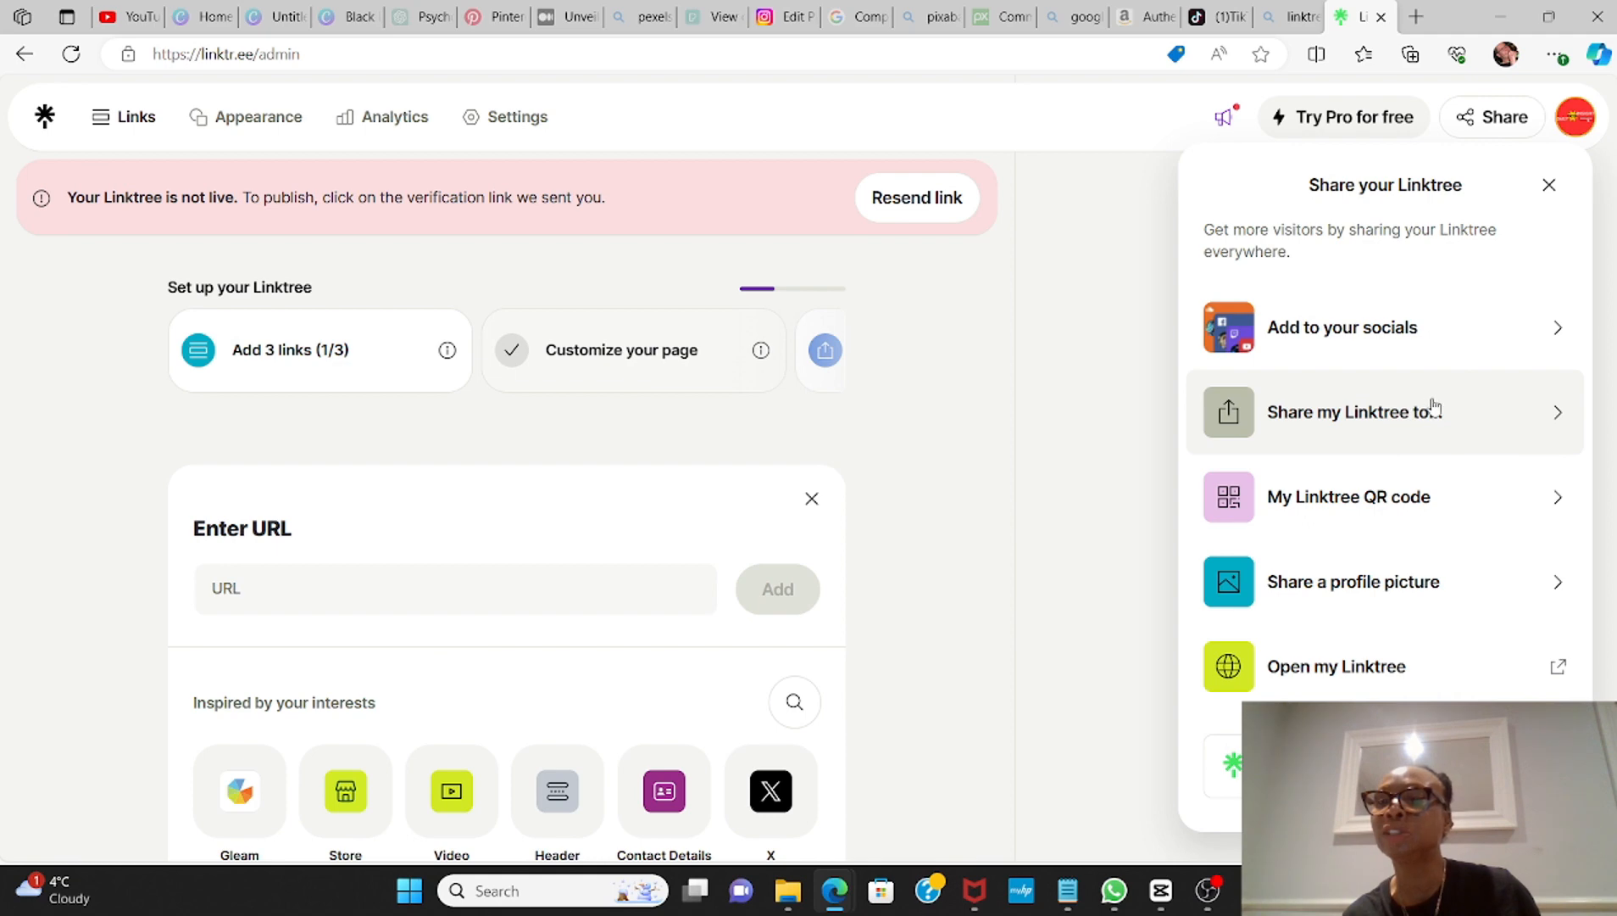
pyautogui.click(1558, 415)
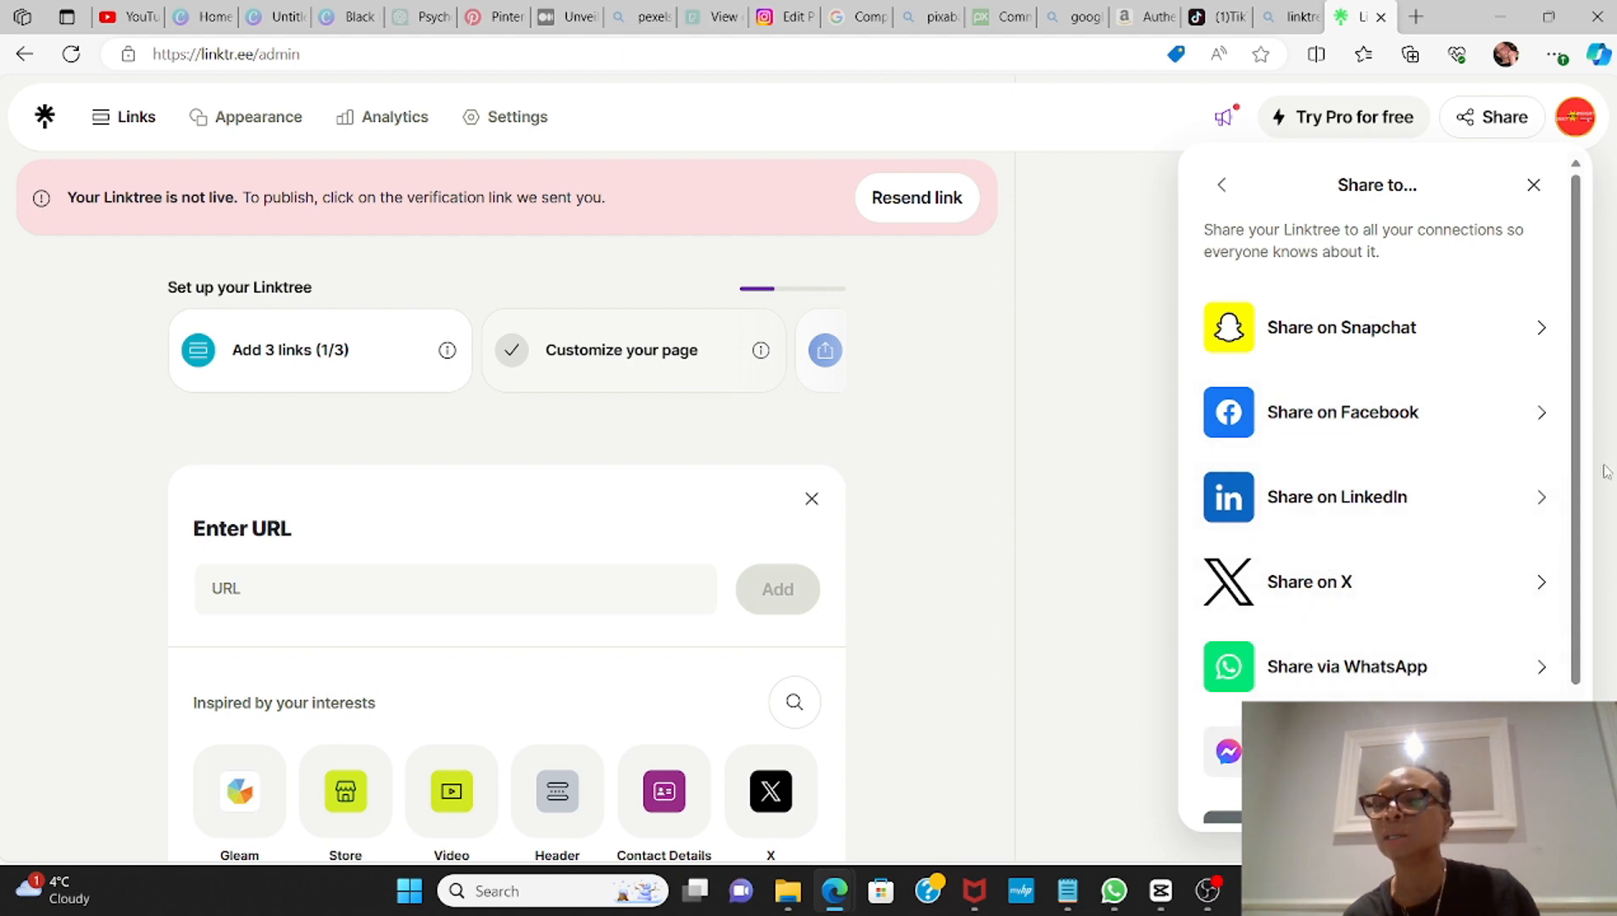
pyautogui.moveTo(1578, 492); pyautogui.dragTo(1614, 642)
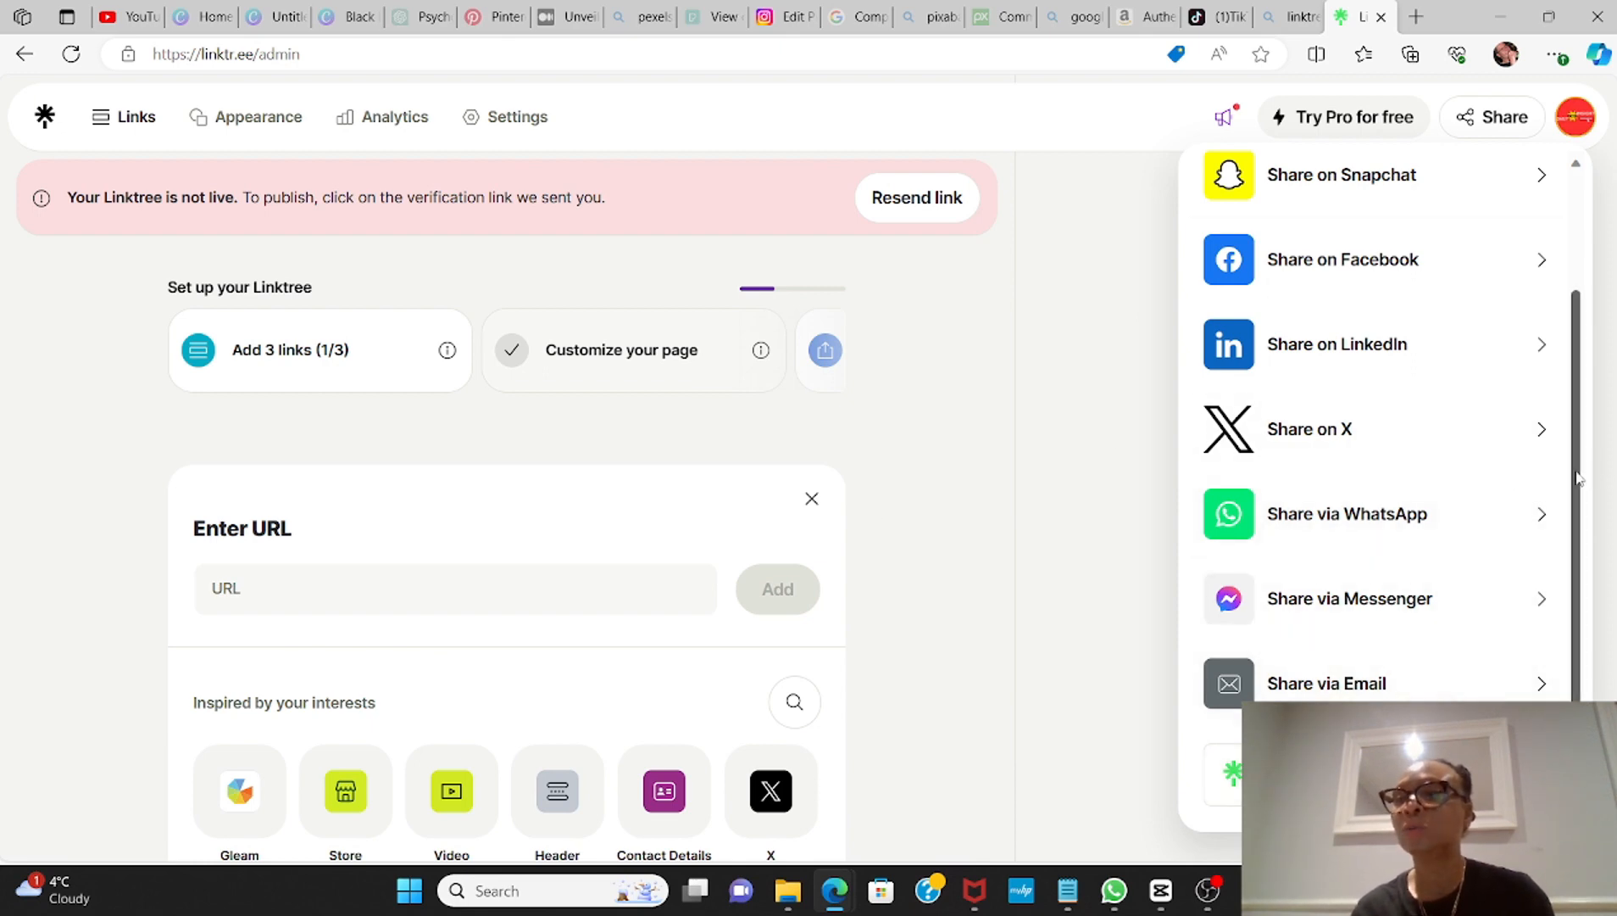
pyautogui.scroll(2, 1553, 300)
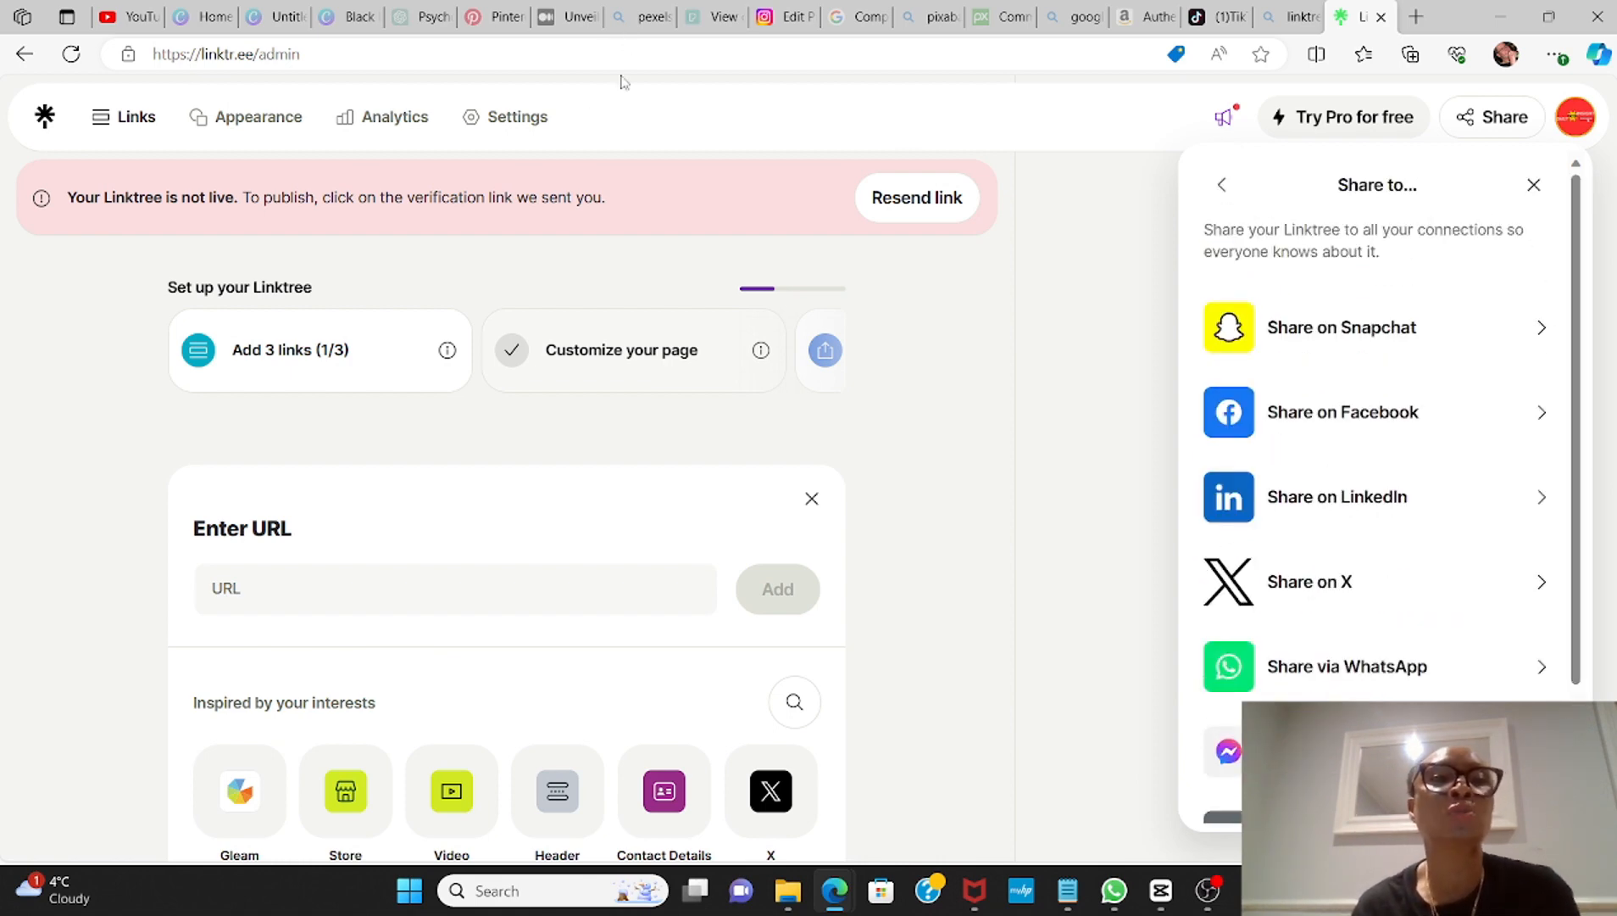
# Step: Switch to the Edit Profile page of the Instagram account
pyautogui.click(767, 18)
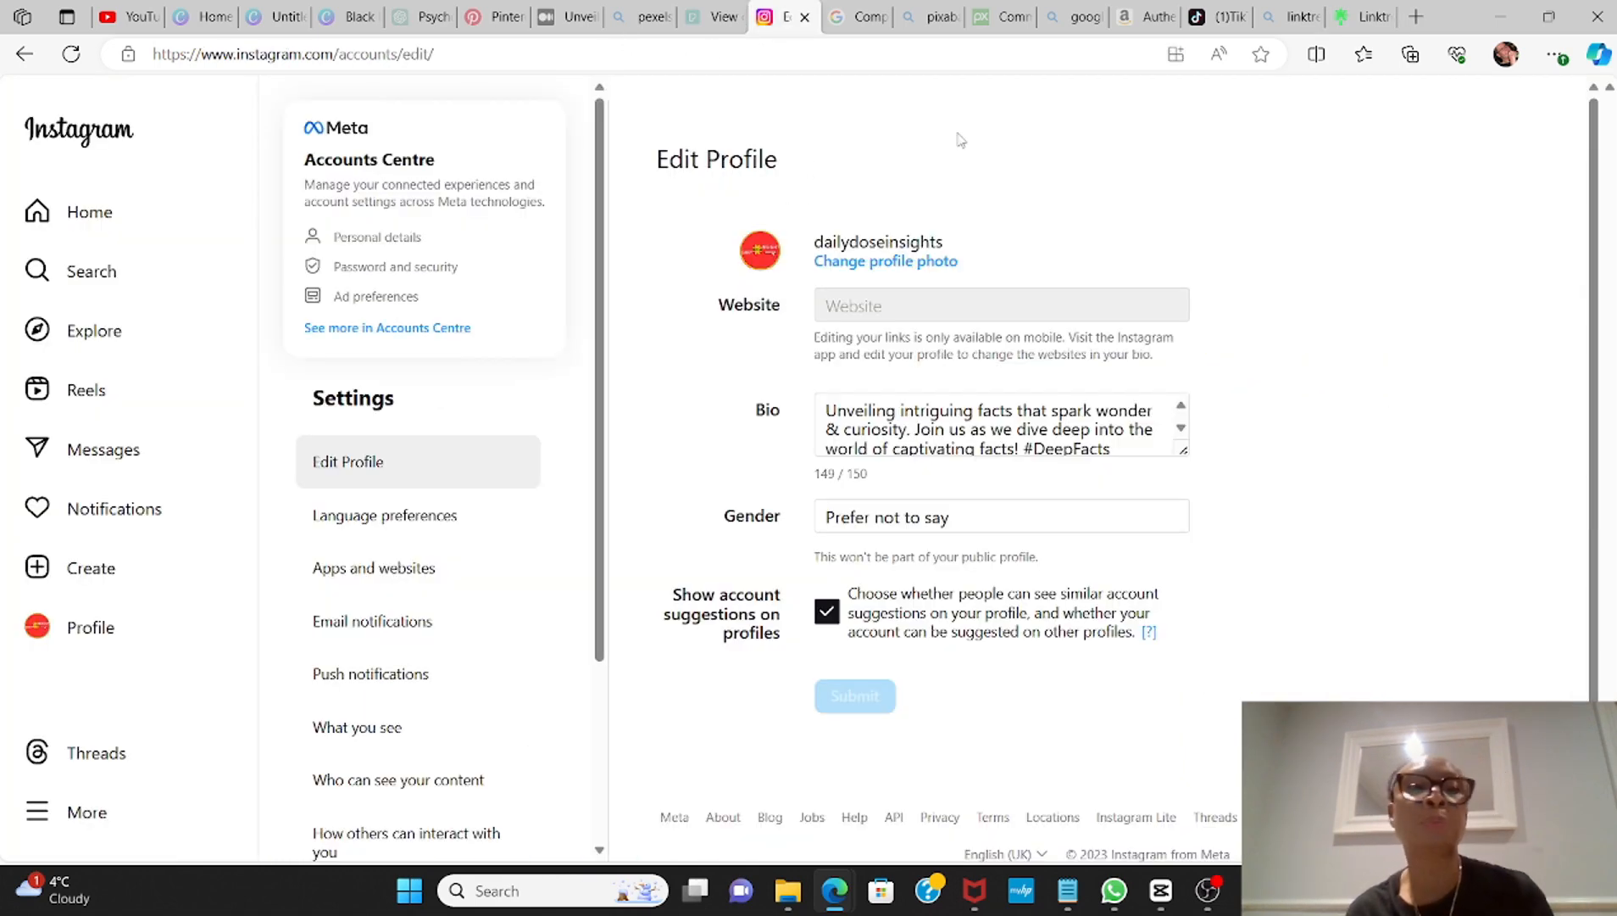